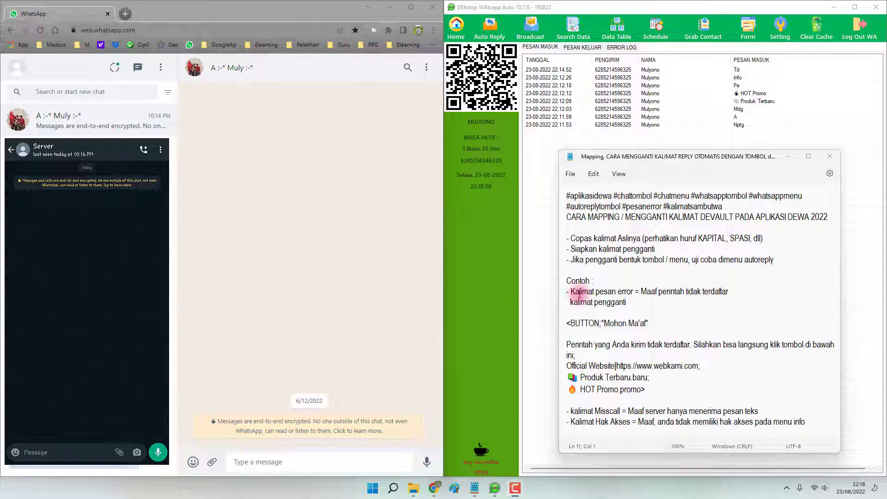
Examine the notes' error-message example: the original sentence "Maaf perintah tidak terdaftar" and its replacement text with the "Mohon Ma'af" buttons
left_click_drag(643, 292, 733, 292)
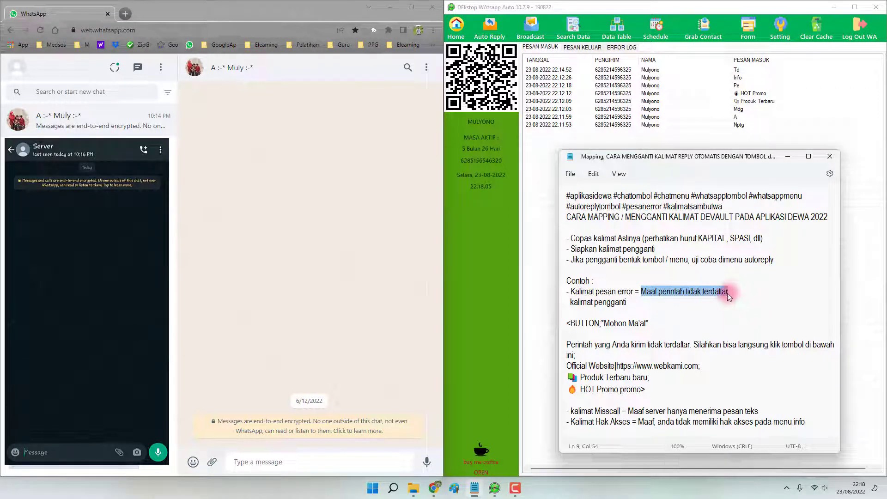
left_click(708, 291)
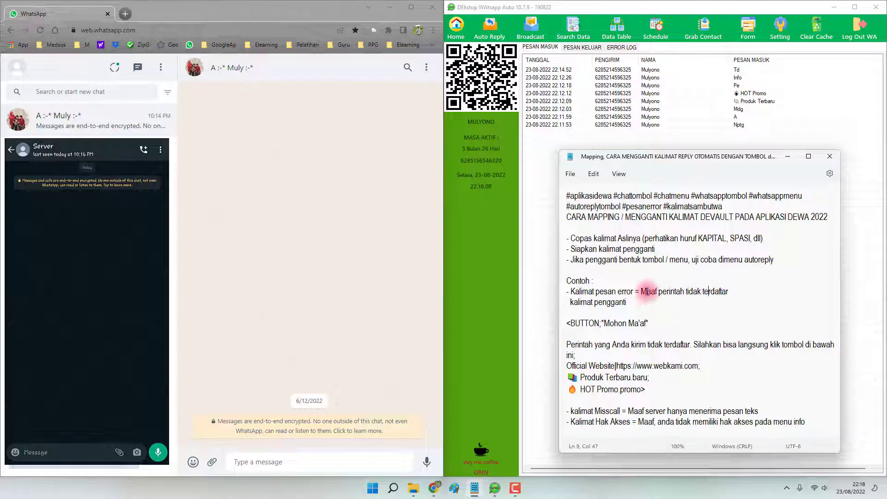
left_click_drag(641, 292, 730, 292)
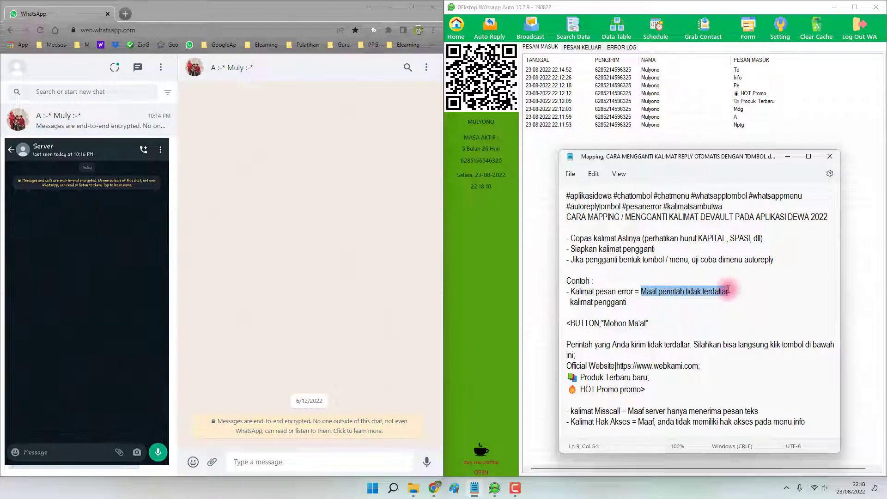
left_click(650, 290)
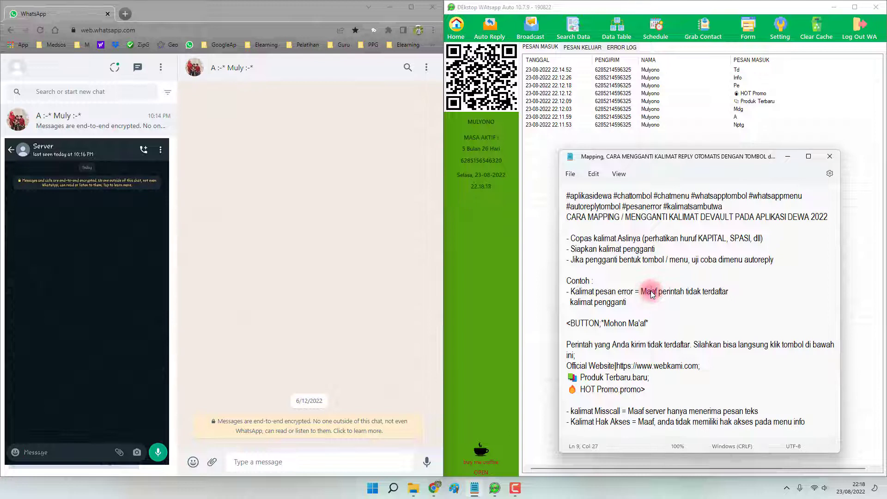
left_click_drag(641, 292, 728, 291)
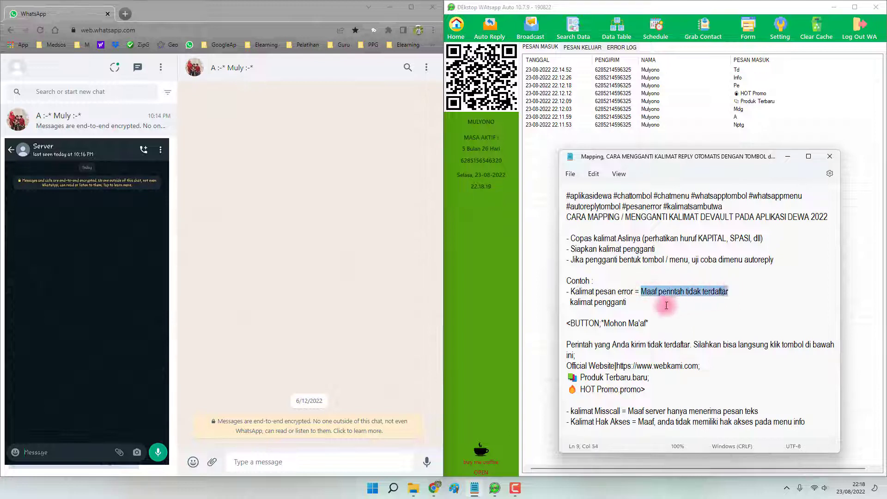
left_click_drag(568, 302, 642, 303)
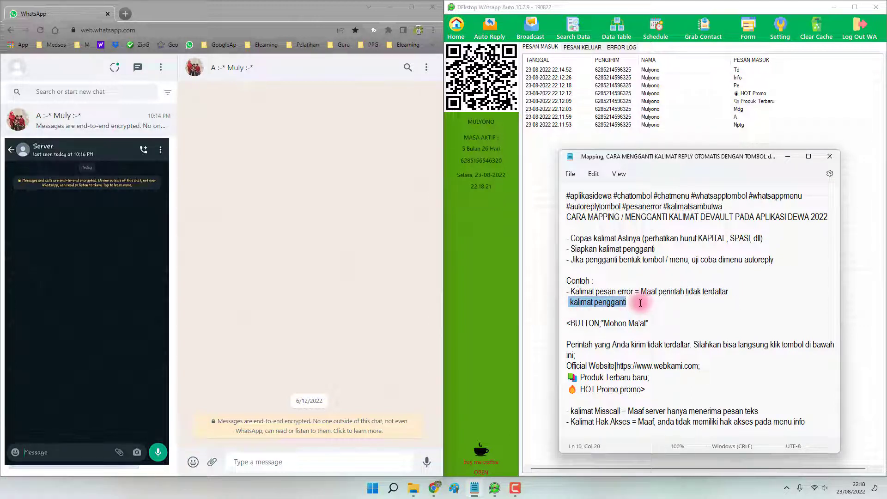
left_click_drag(572, 324, 645, 323)
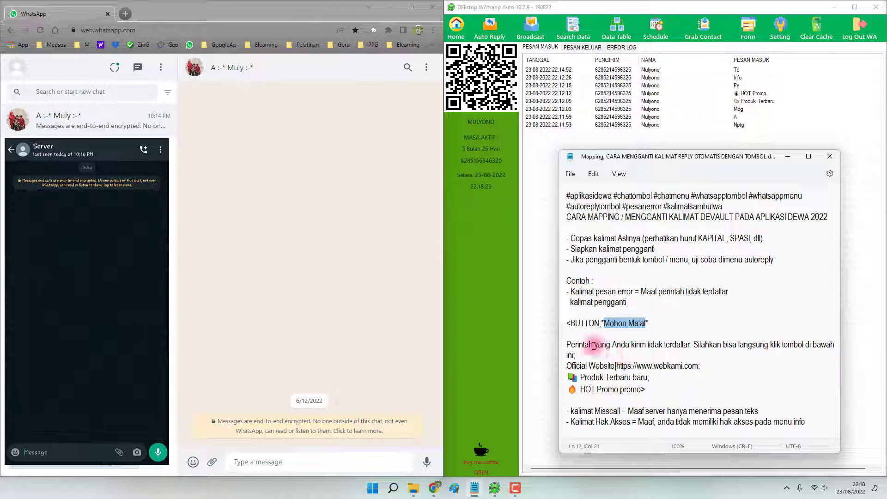
left_click_drag(566, 344, 657, 390)
left_click(657, 391)
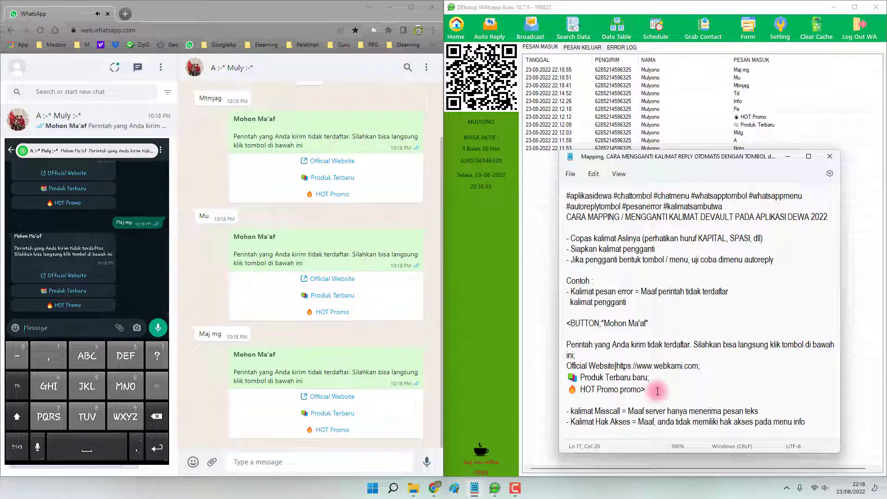
Show the auto reply stored for the incoming message "jurtkj" and read through its button-format text
left_click(489, 40)
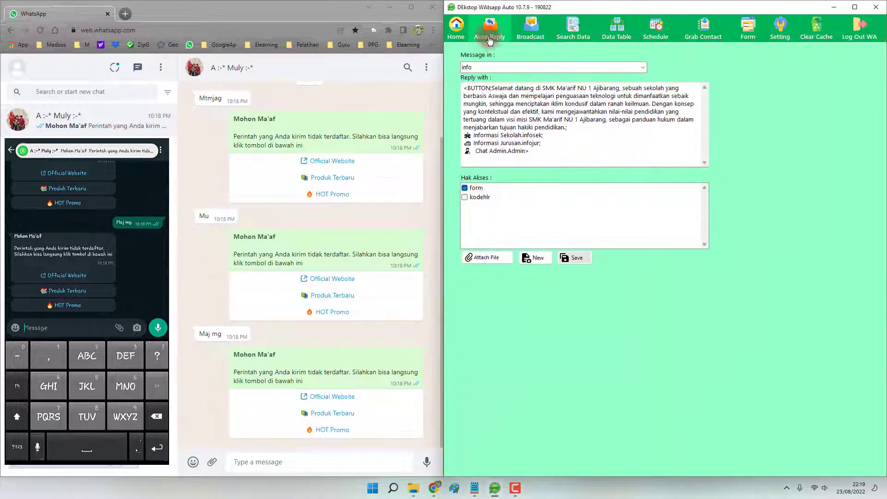
left_click(643, 67)
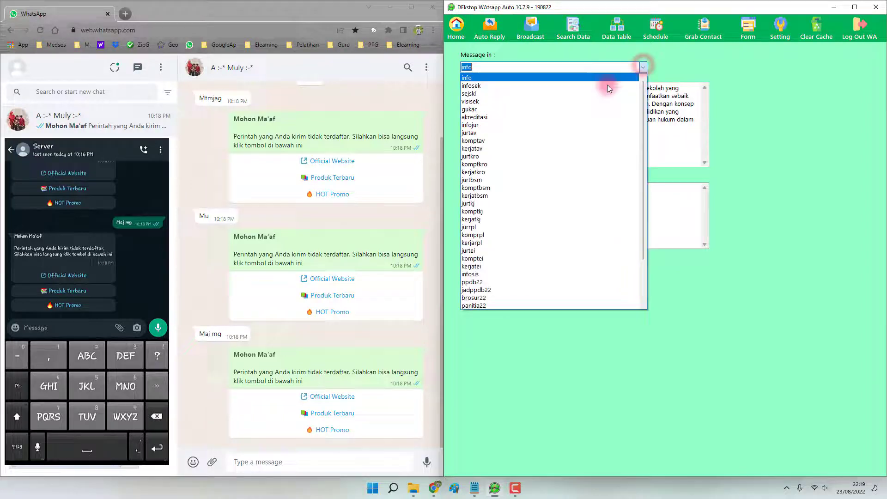
left_click(498, 204)
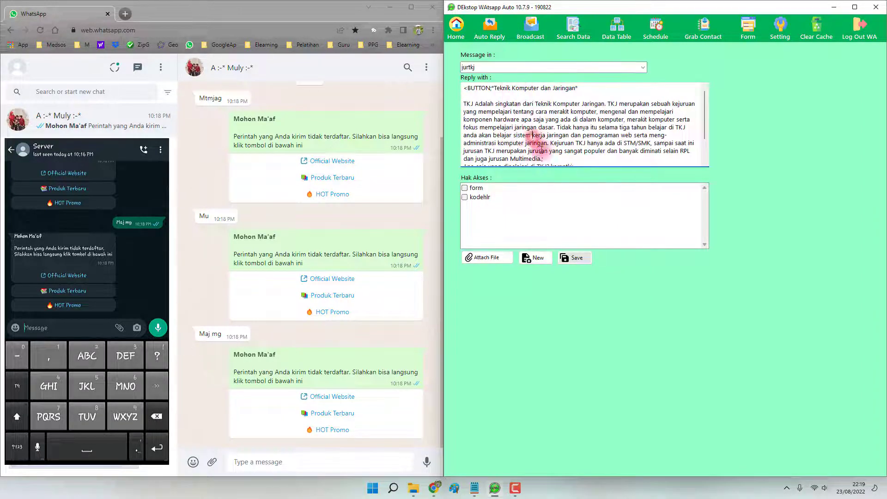
scroll(541, 148, "down", 1)
scroll(550, 153, "up", 1)
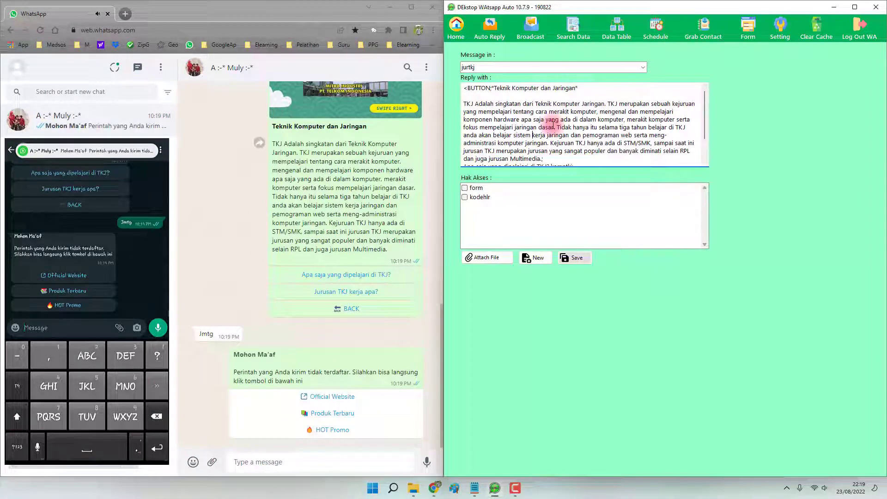
Return to the home view and bring up the mapping notes to review the default error, missed-call and access-rights sentences
left_click(456, 29)
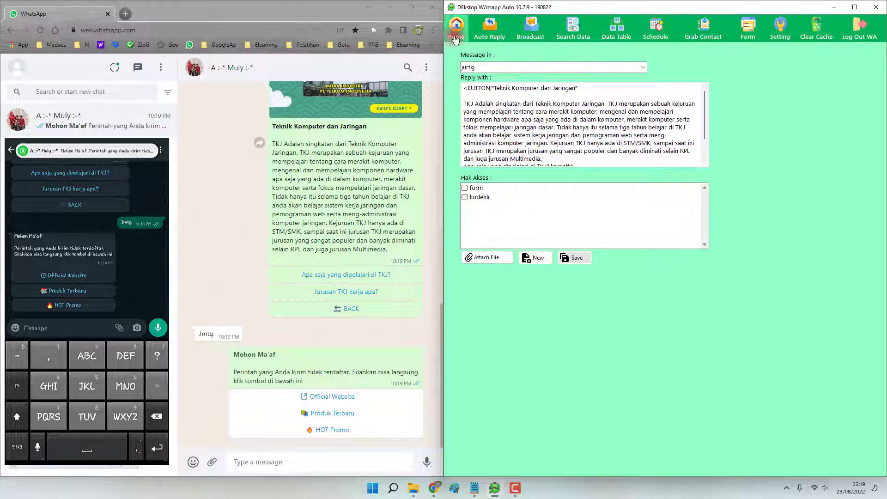
left_click(474, 488)
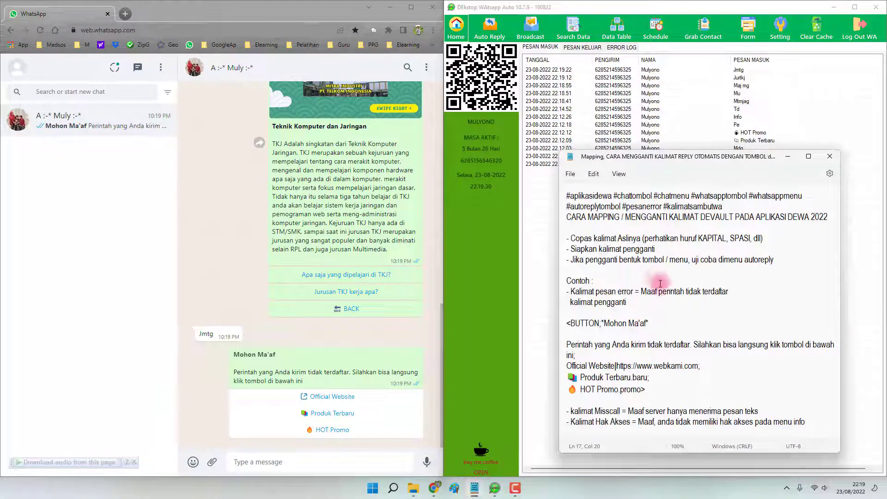
left_click_drag(640, 291, 728, 291)
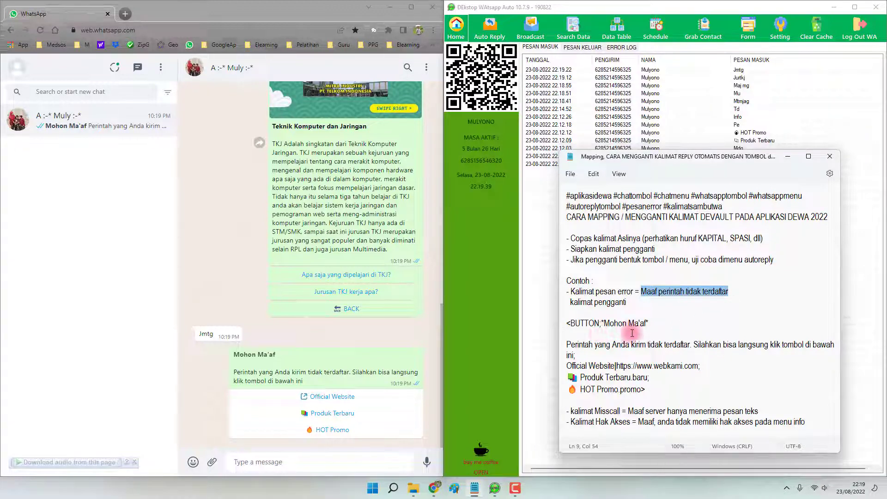
left_click_drag(634, 411, 752, 423)
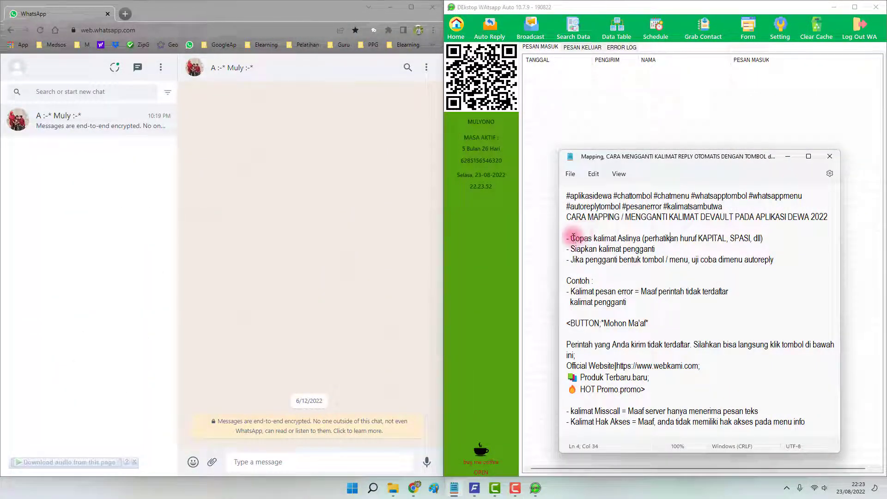
Read the notes' instructions on copying the original sentence and preparing a replacement, along with the default sentences they apply to
left_click_drag(571, 238, 636, 238)
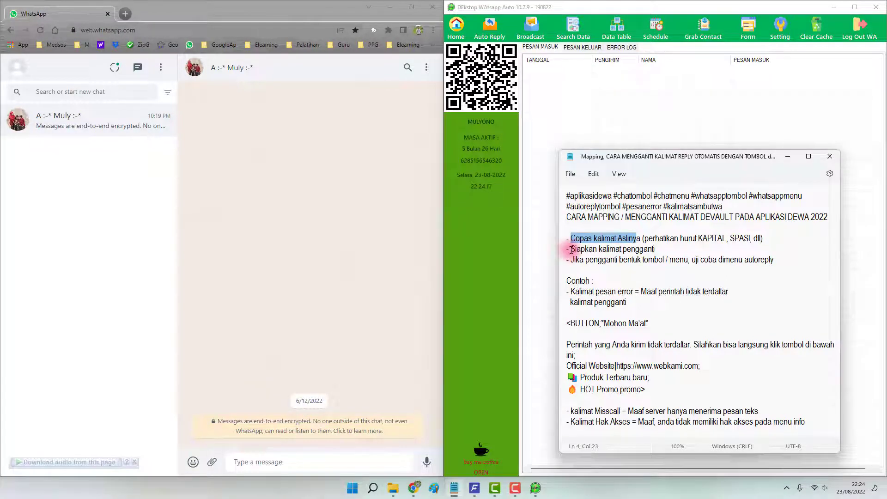
left_click_drag(572, 250, 665, 250)
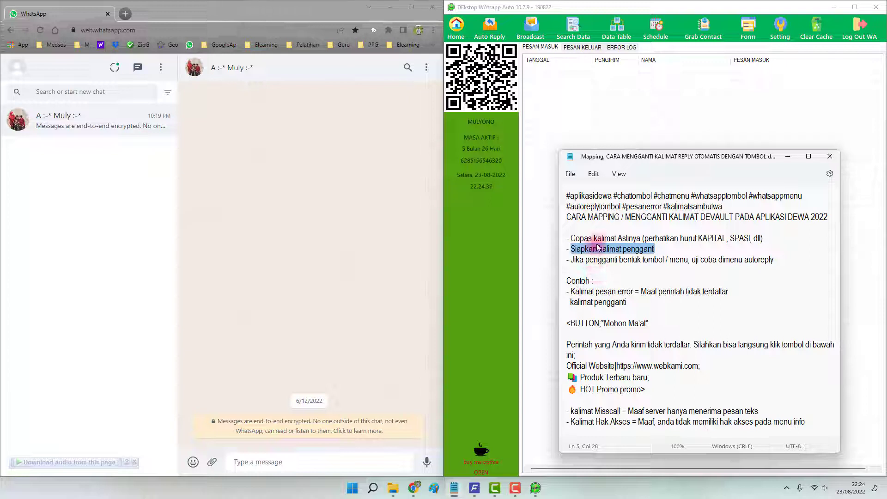
left_click_drag(595, 238, 629, 238)
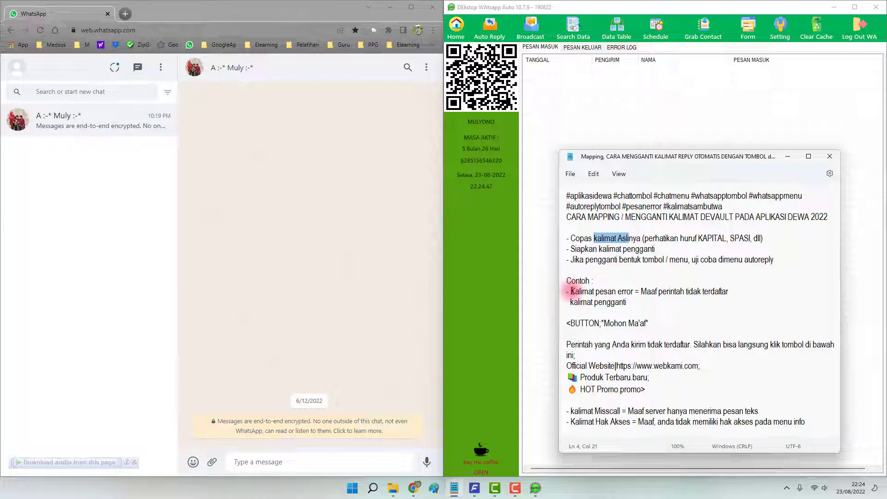
left_click_drag(571, 291, 636, 291)
left_click_drag(571, 411, 627, 421)
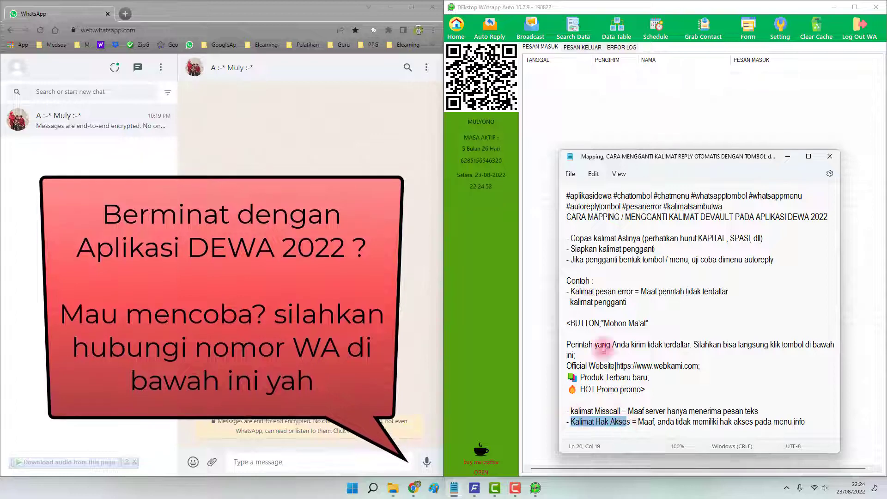
left_click_drag(582, 291, 735, 292)
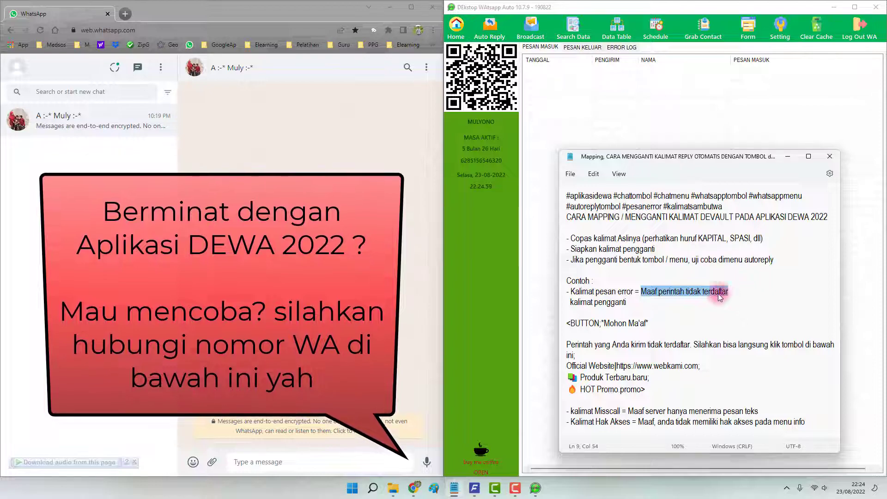
Make sure the PesanError option is enabled in the application settings and save the settings
left_click(695, 138)
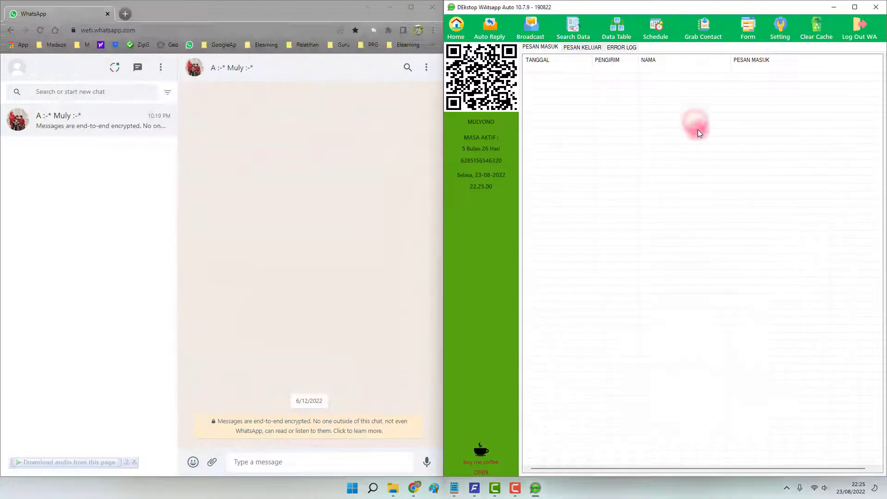
left_click(780, 31)
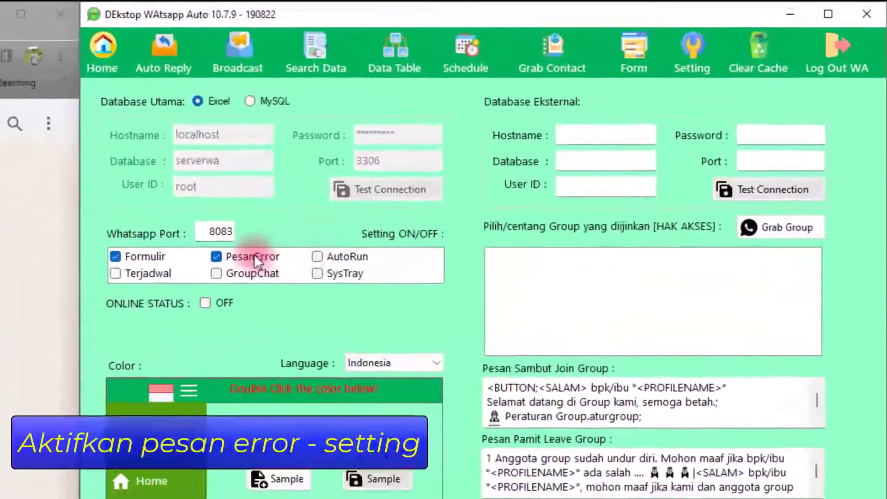
left_click(526, 139)
left_click(231, 259)
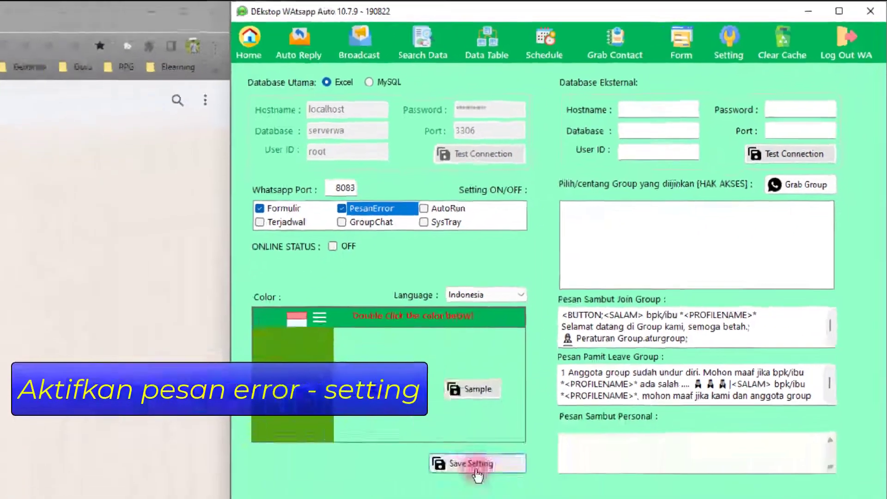
left_click(609, 314)
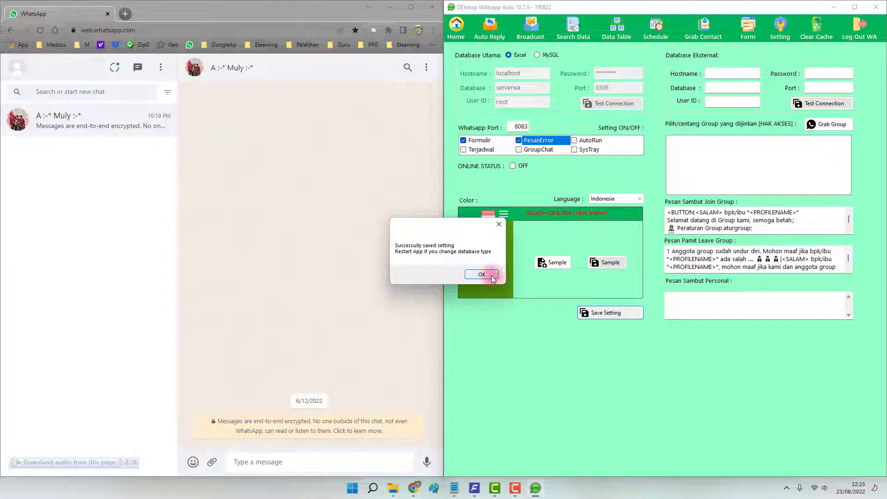
left_click(492, 277)
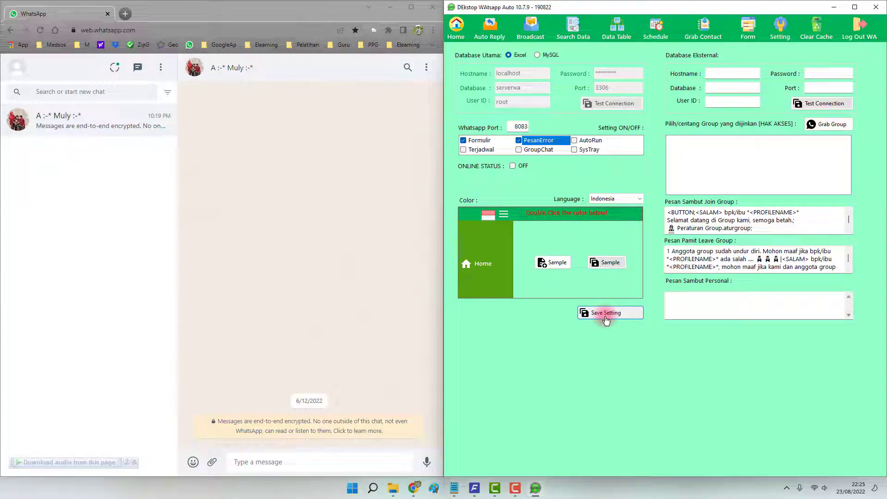
Compare the original error sentence in the mapping notes with the automatic replies to unregistered commands in the WhatsApp chat
left_click(454, 487)
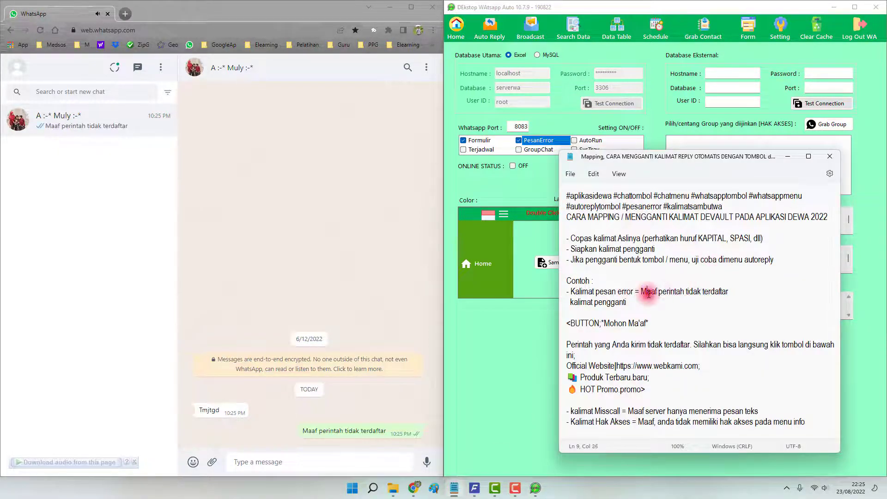
left_click_drag(645, 291, 721, 294)
left_click(364, 407)
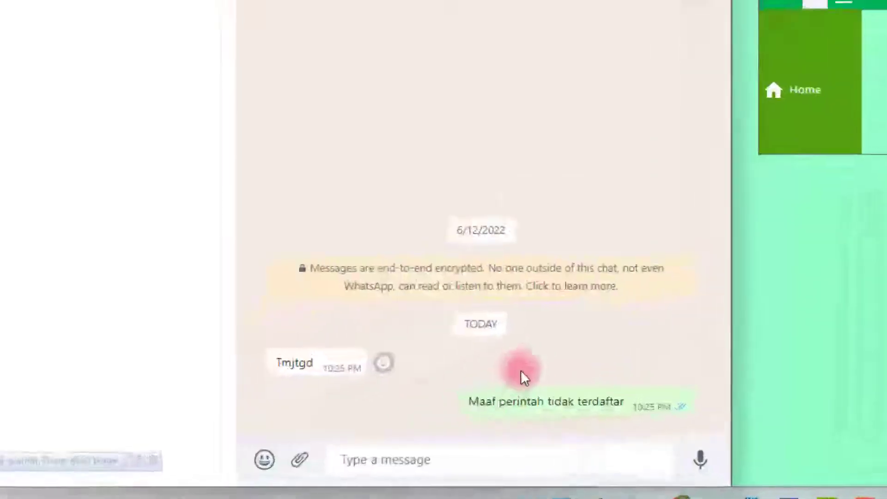
double_click(301, 363)
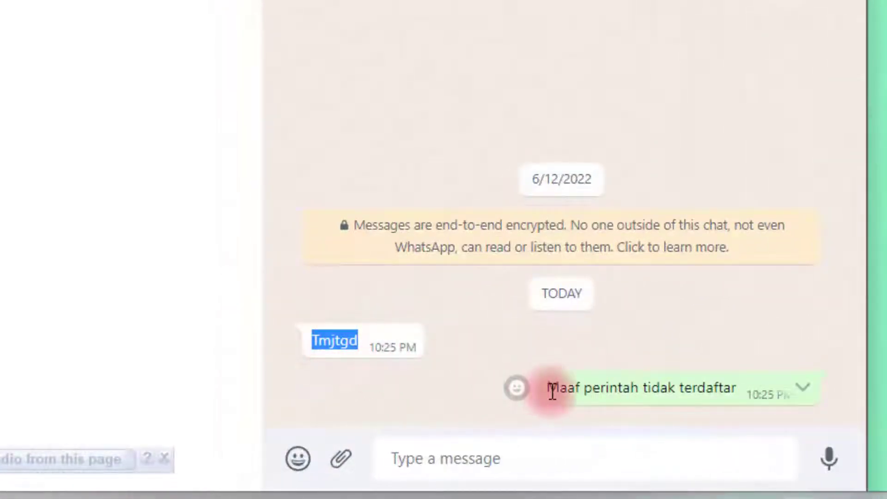
left_click_drag(545, 388, 771, 401)
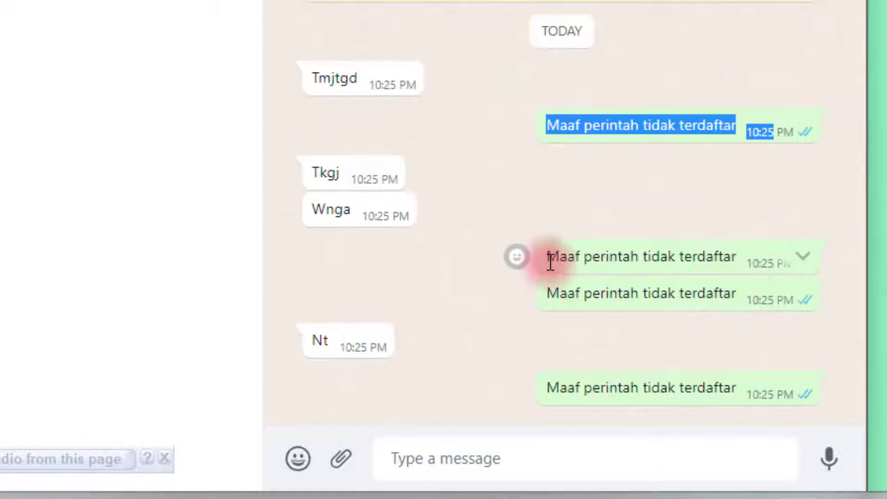
left_click_drag(547, 256, 743, 261)
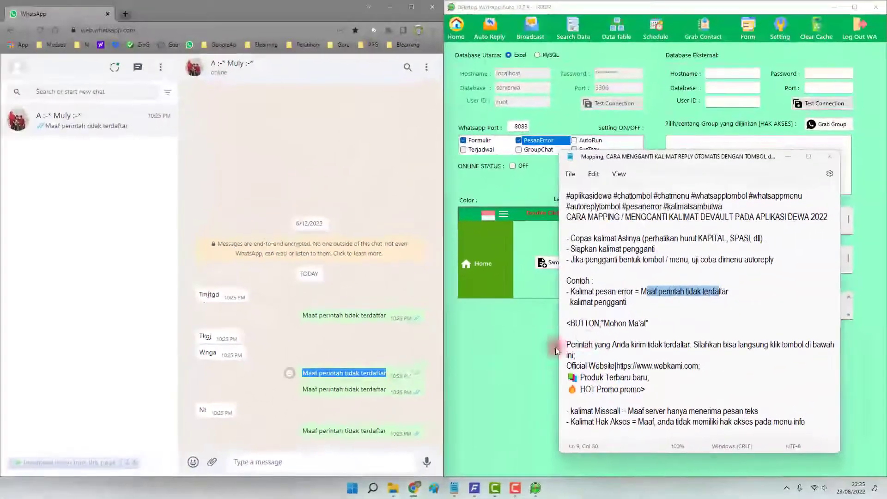
Copy the original error sentence "Maaf perintah tidak terdaftar" from an automatic reply in the WhatsApp chat
left_click(639, 310)
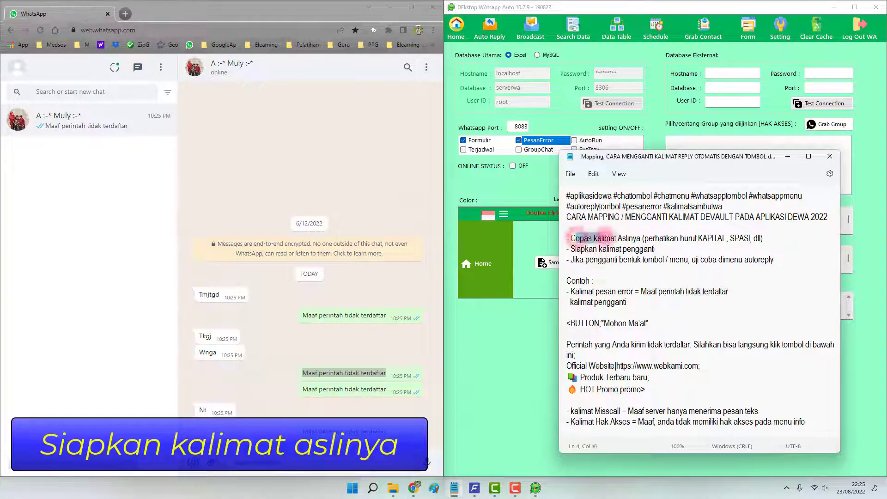
left_click_drag(575, 239, 633, 239)
left_click(287, 372)
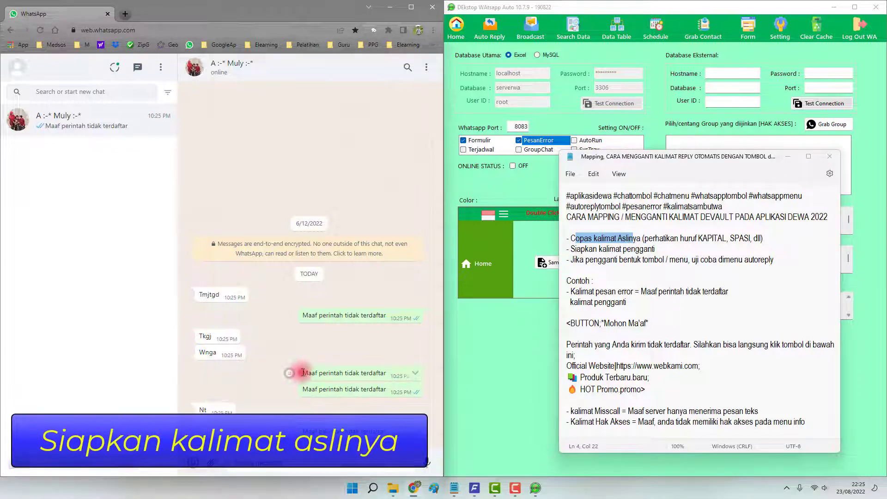
left_click_drag(301, 374, 387, 377)
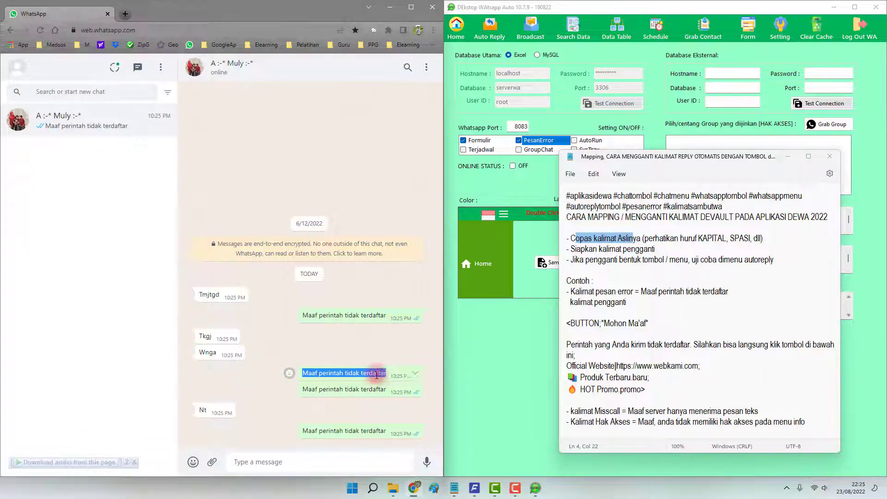
right_click(388, 377)
left_click(400, 383)
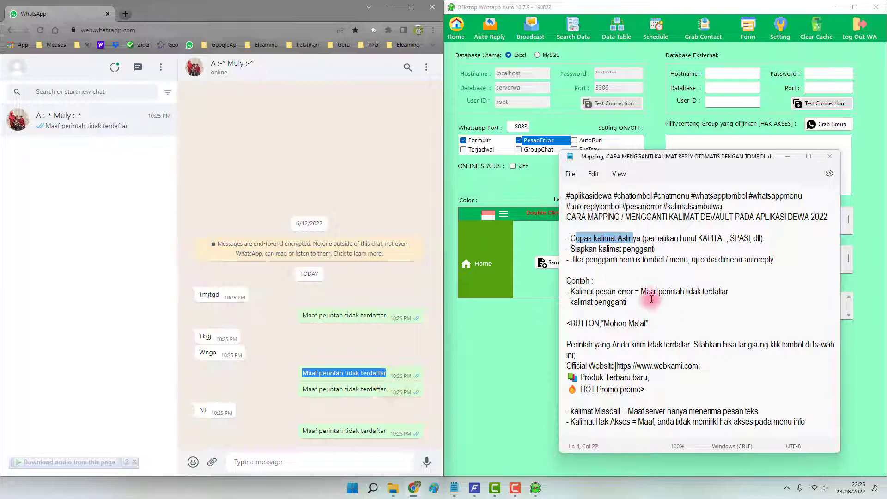
Paste the copied sentence "Maaf perintah tidak terdaftar" over the original sentence on the "Kalimat pesan error" line of the notes
left_click_drag(641, 292, 720, 296)
right_click(720, 297)
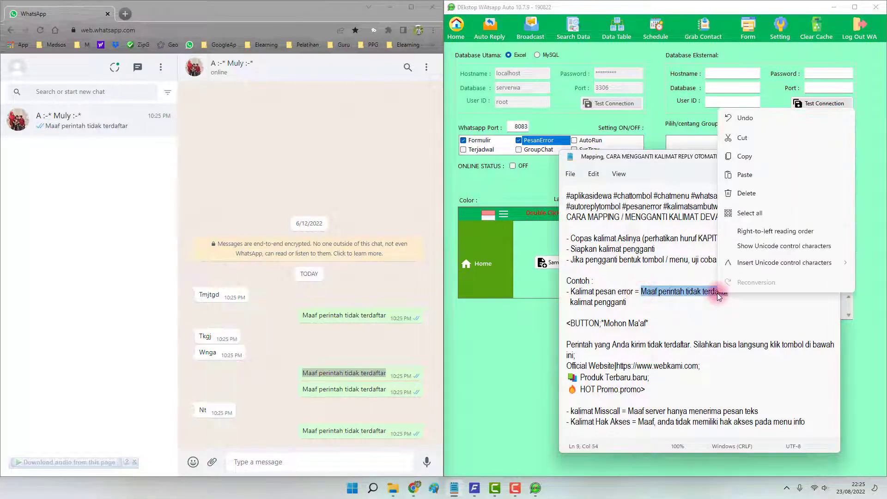
left_click(735, 172)
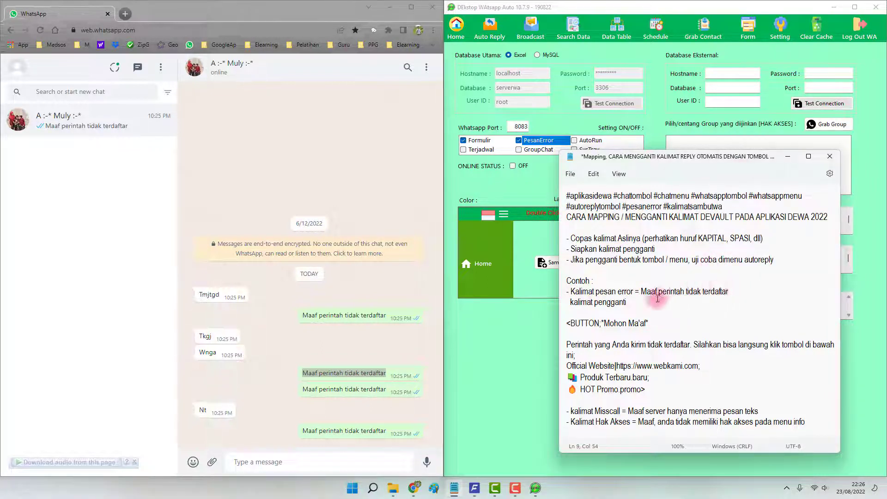
Read the notes on the replacement sentence, testing it in the autoreply menu, and the missed-call and access-right default sentences
left_click_drag(580, 303, 623, 303)
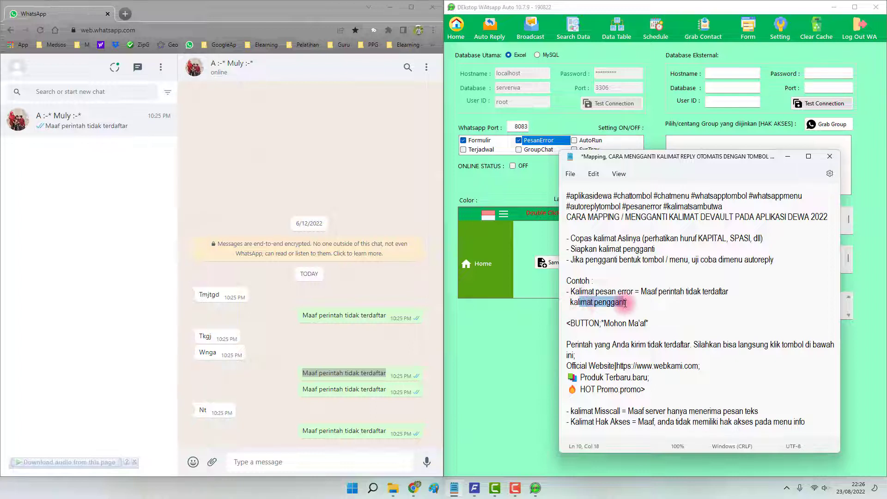
left_click(570, 323)
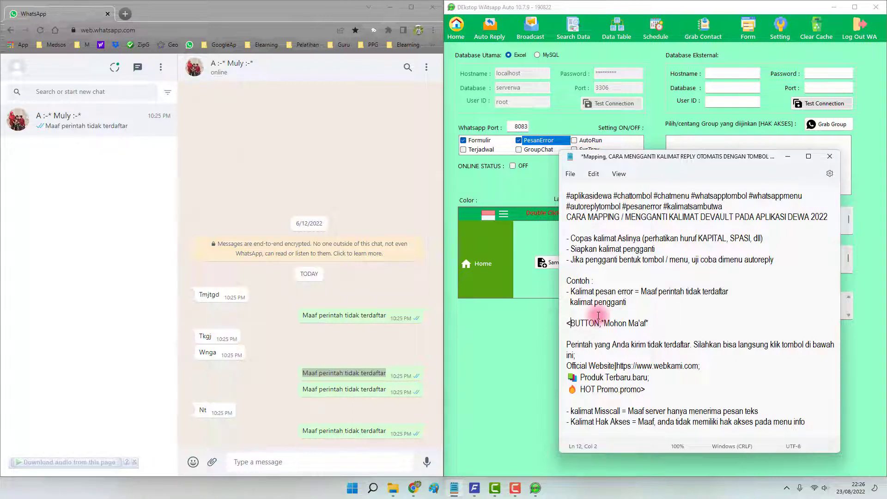
left_click_drag(723, 259, 770, 259)
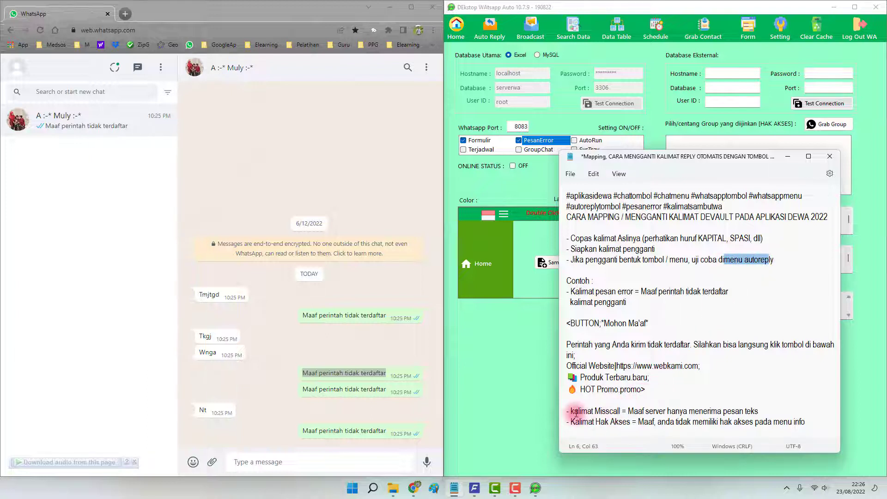
left_click_drag(571, 411, 619, 421)
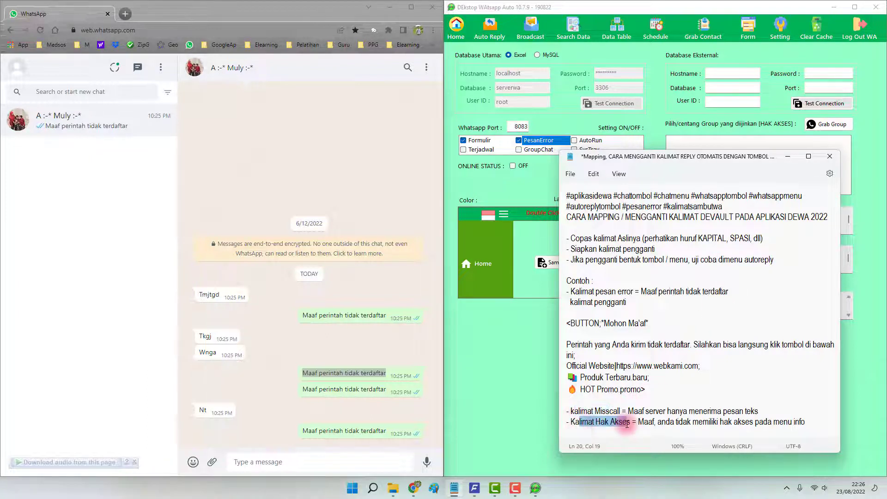
left_click(611, 401)
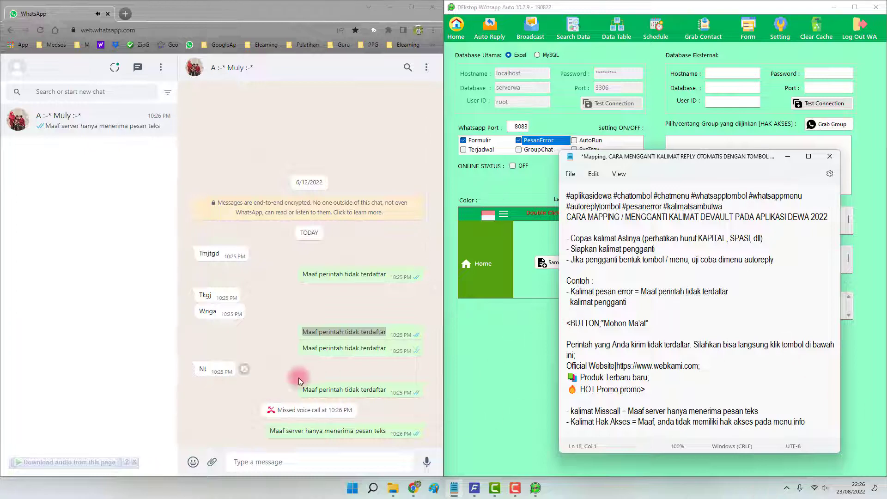
Examine the missed voice call entry and the automatic reply sent for it in the WhatsApp chat
left_click_drag(253, 407, 370, 412)
left_click(717, 365)
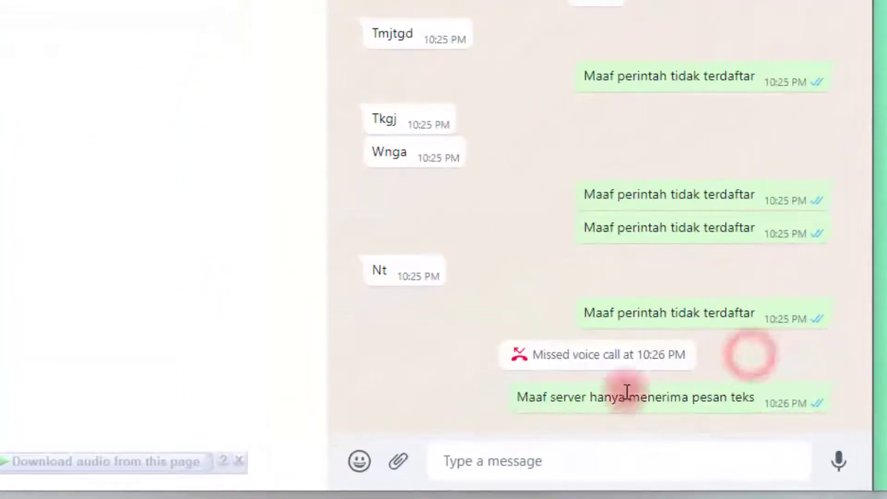
left_click(521, 396)
left_click_drag(519, 396, 770, 409)
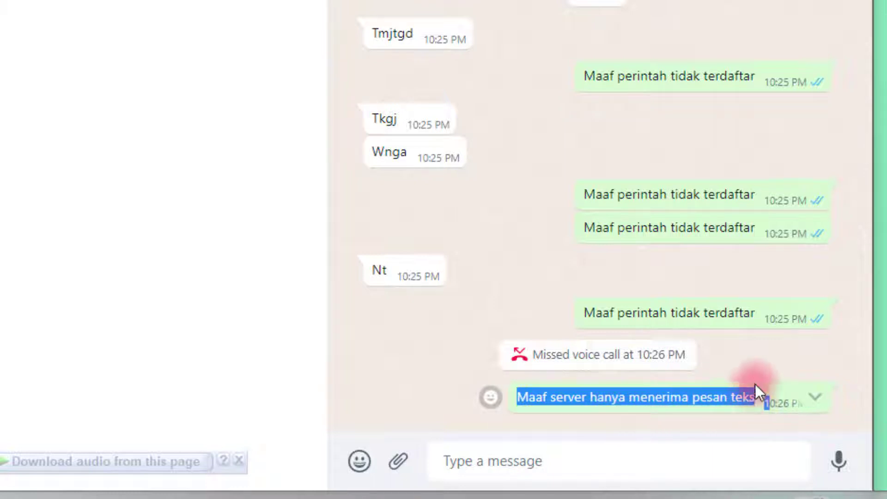
left_click(752, 354)
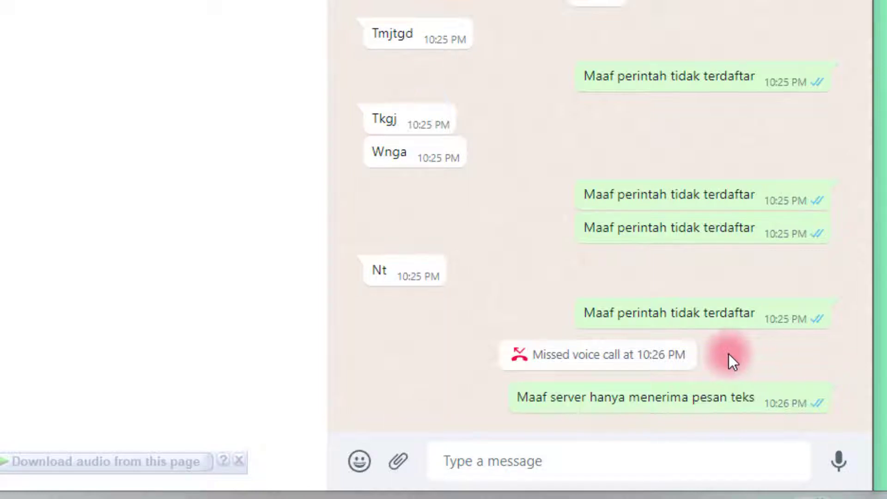
left_click_drag(506, 399, 763, 388)
left_click(759, 362)
left_click(511, 404)
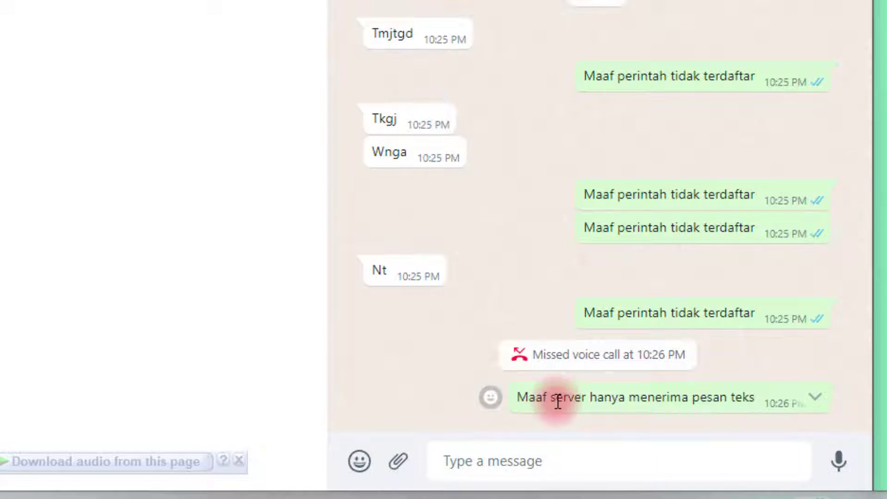
Copy the missed-call reply "Maaf server hanya menerima pesan teks" from the chat and paste it over the sentence on the notes' "kalimat Misscall" line
left_click_drag(517, 399, 764, 404)
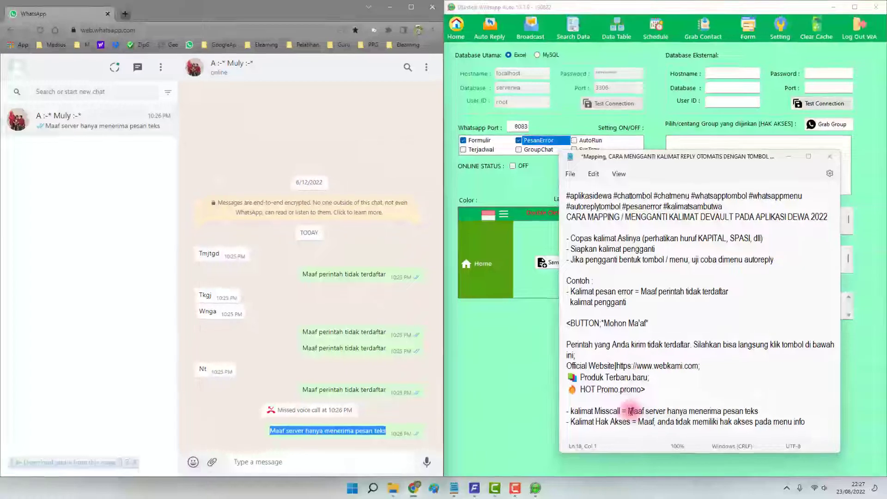
left_click_drag(627, 411, 752, 417)
right_click(752, 417)
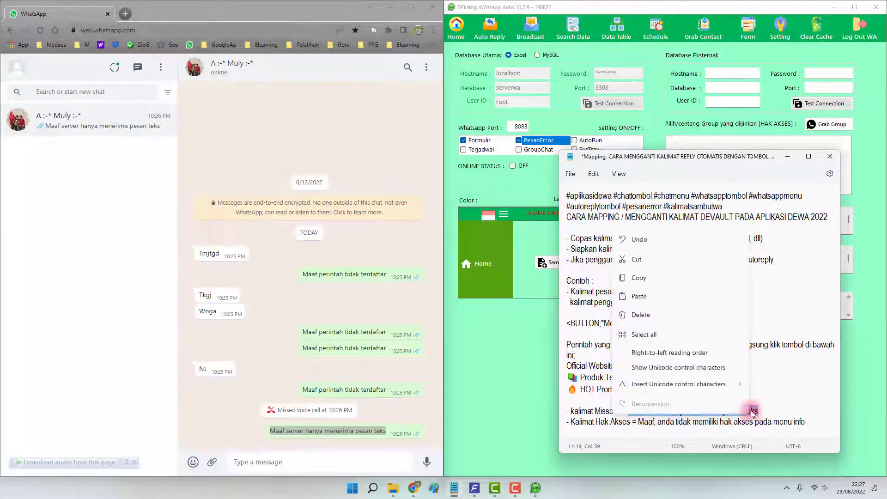
left_click(660, 299)
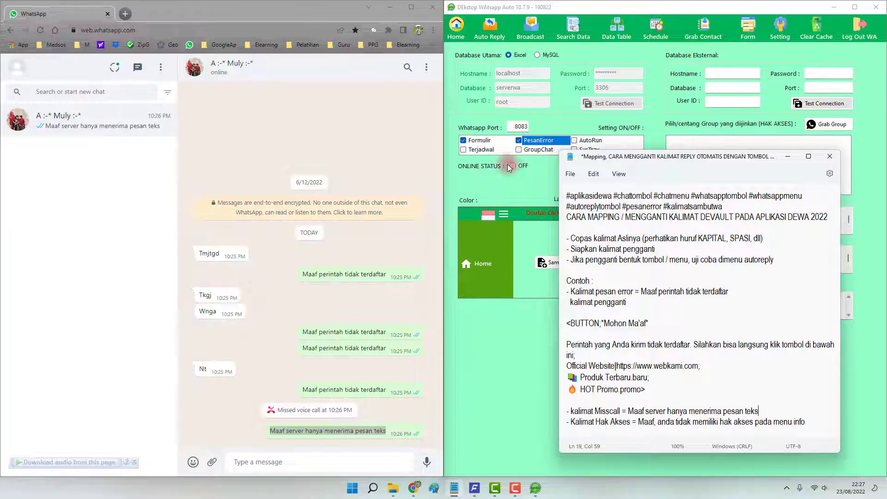
Open the auto-reply editor, restrict the "info" message to the form access right, and save the reply
left_click(495, 9)
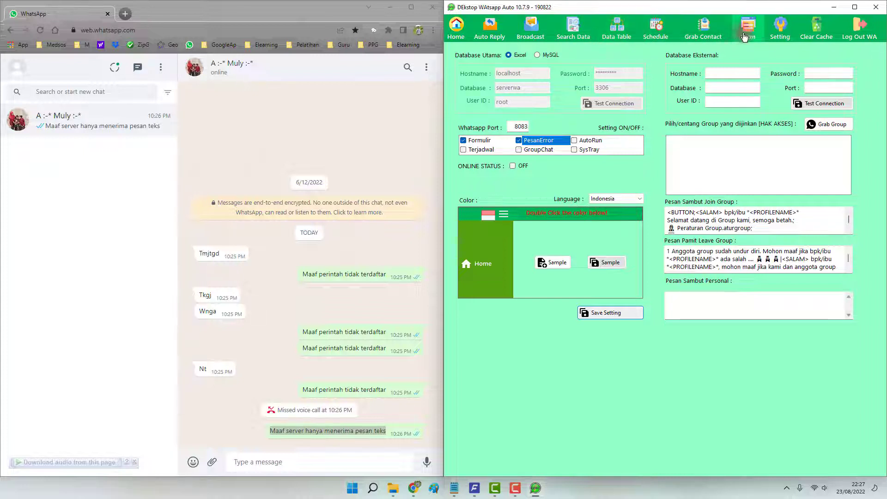
left_click(494, 36)
left_click(506, 128)
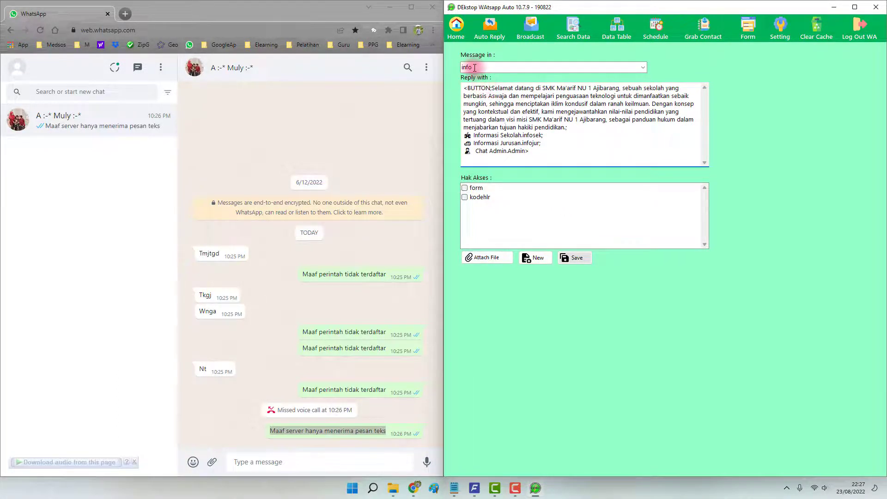
left_click(473, 187)
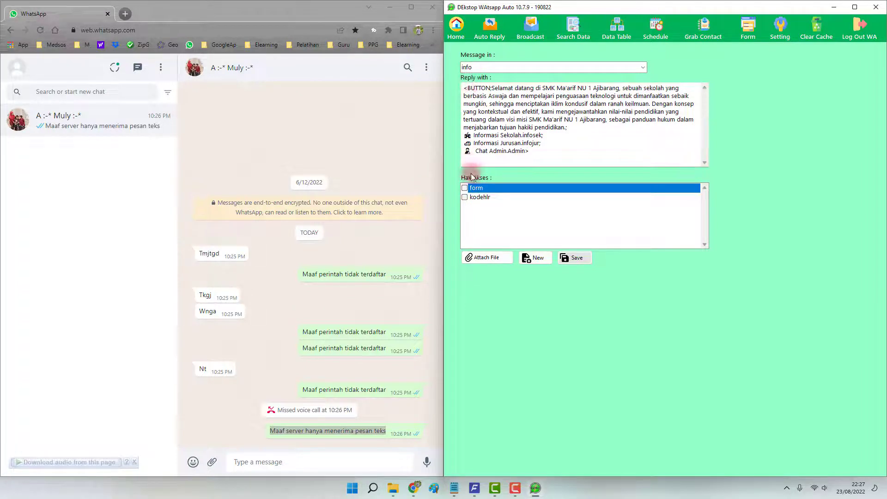
left_click(464, 187)
left_click(573, 257)
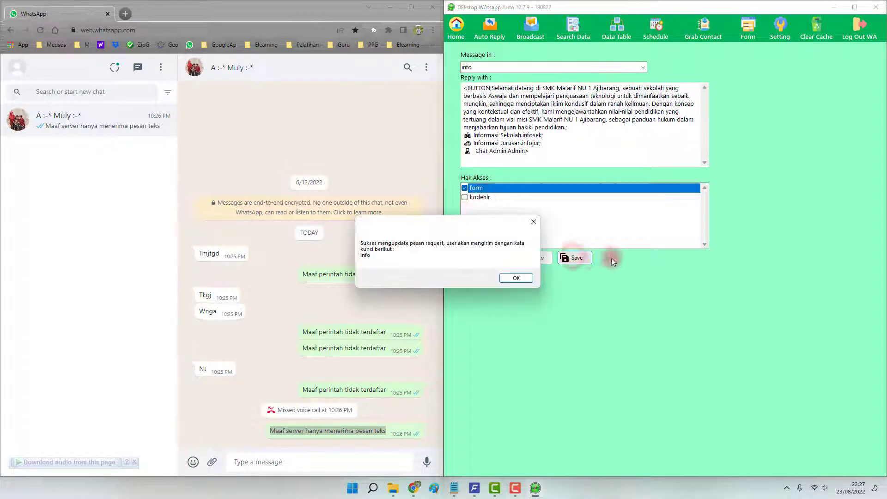
left_click(517, 277)
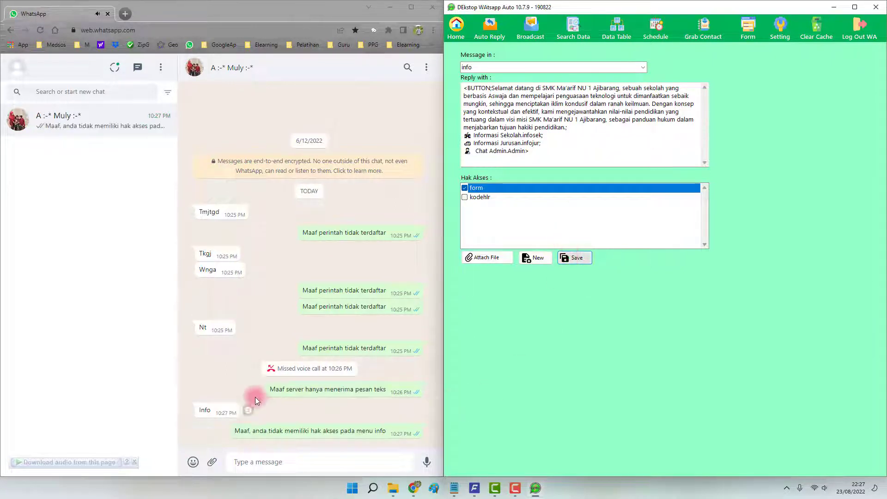
Check the access-denied reply in the chat, remove the form access right from the "info" message, and save it
left_click_drag(244, 434, 331, 440)
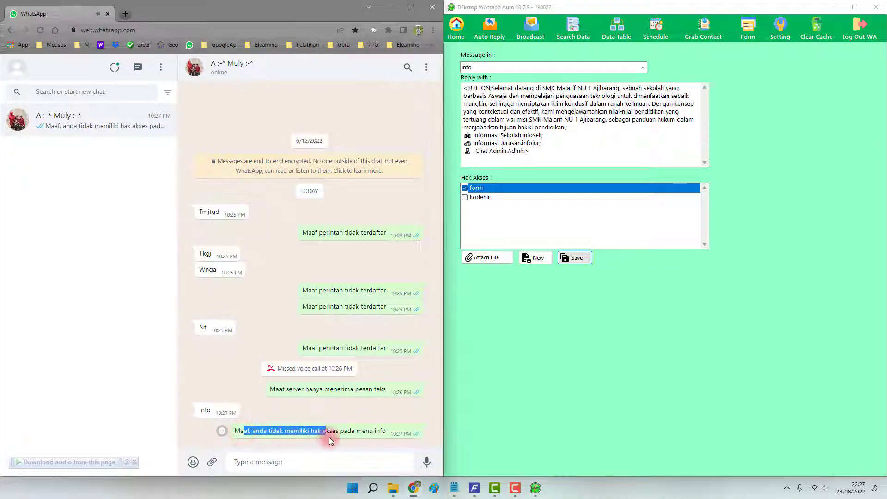
left_click(464, 189)
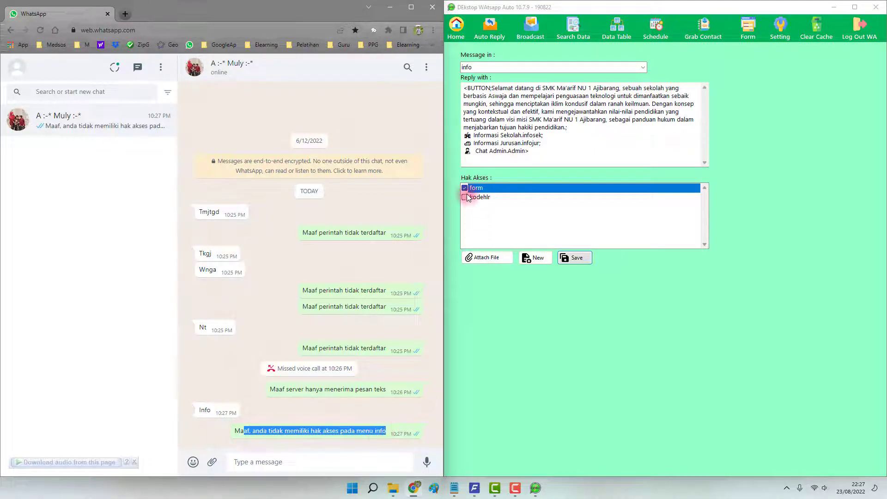
left_click(572, 257)
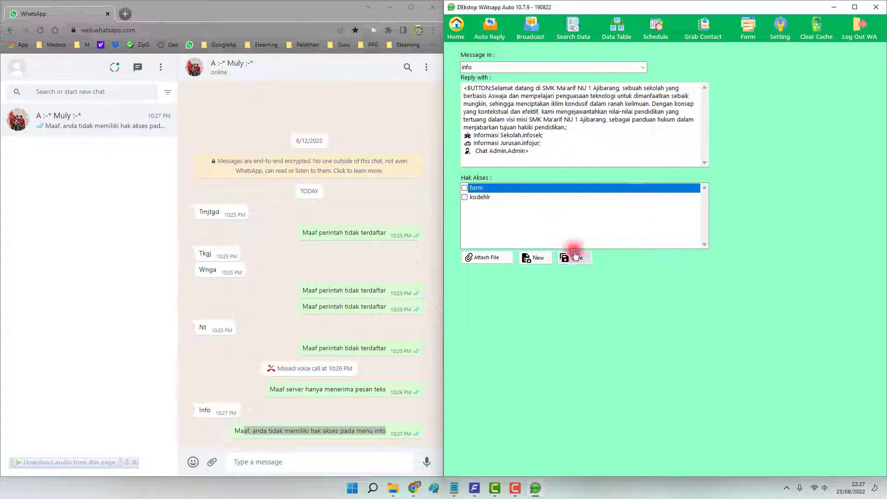
left_click(516, 278)
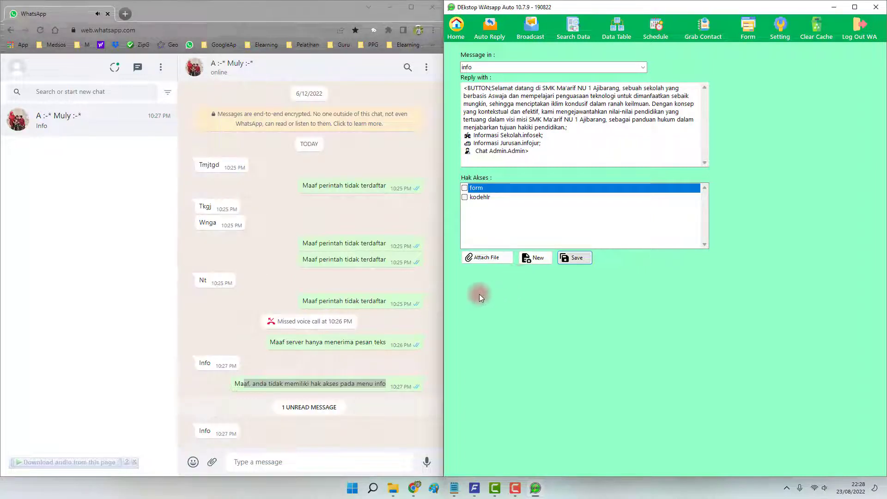
Inspect the welcome reply to "info" in the chat and enable the form access right for that message again
left_click_drag(296, 298, 351, 349)
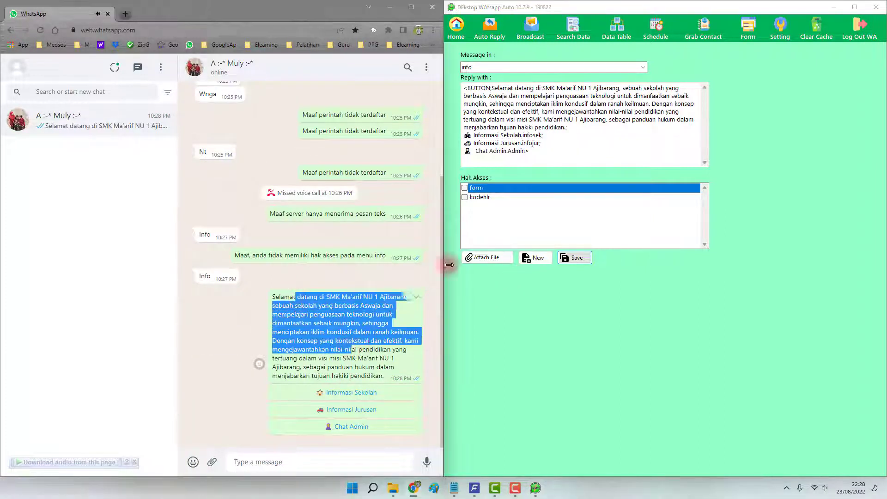
left_click(477, 214)
left_click(483, 189)
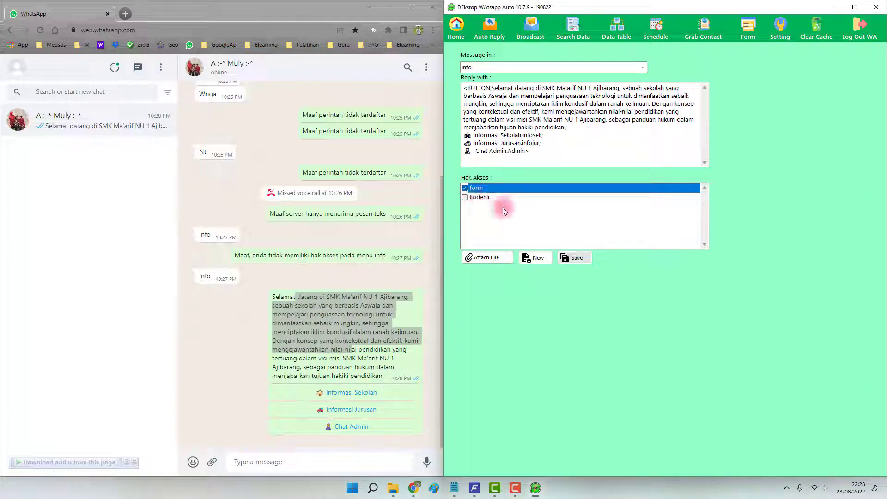
Compare the last word of the access-denied sentence with the "info" message keyword and select the sentence without that keyword
left_click_drag(235, 257, 368, 257)
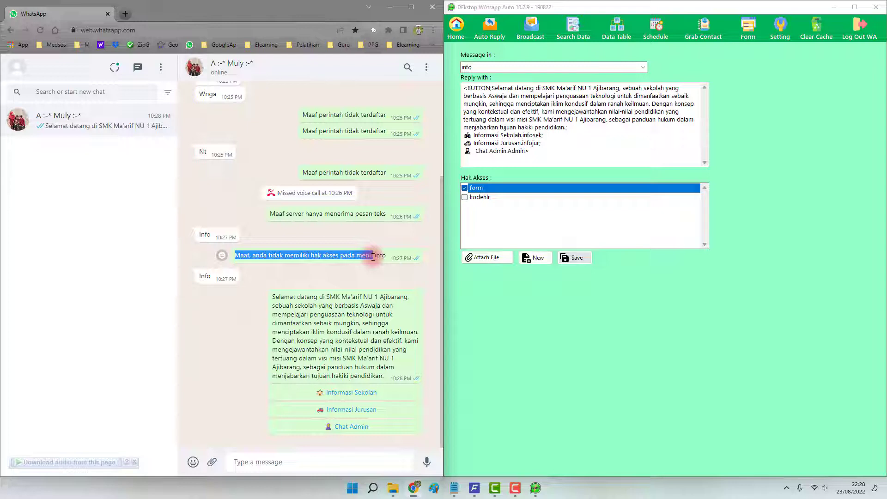
double_click(376, 256)
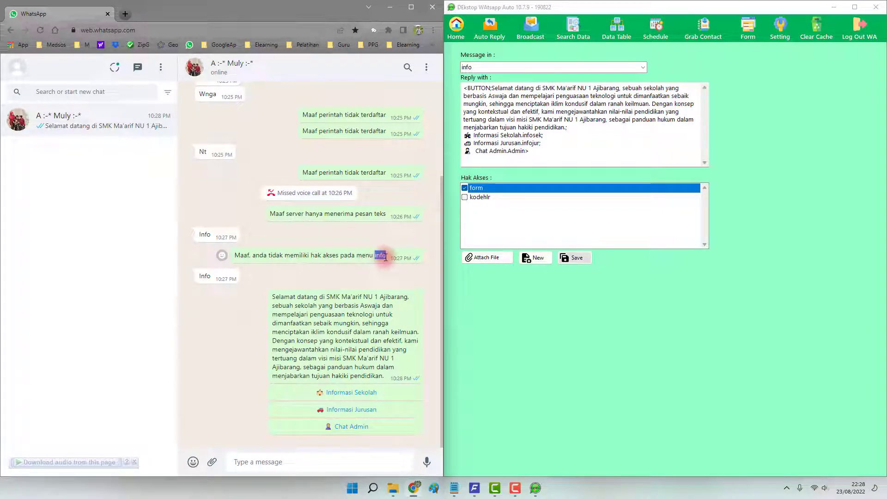
double_click(480, 69)
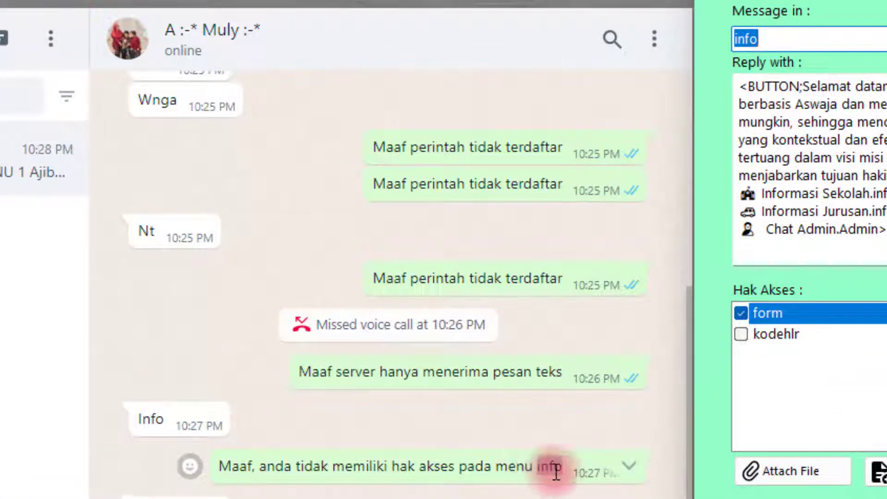
left_click_drag(538, 466, 561, 468)
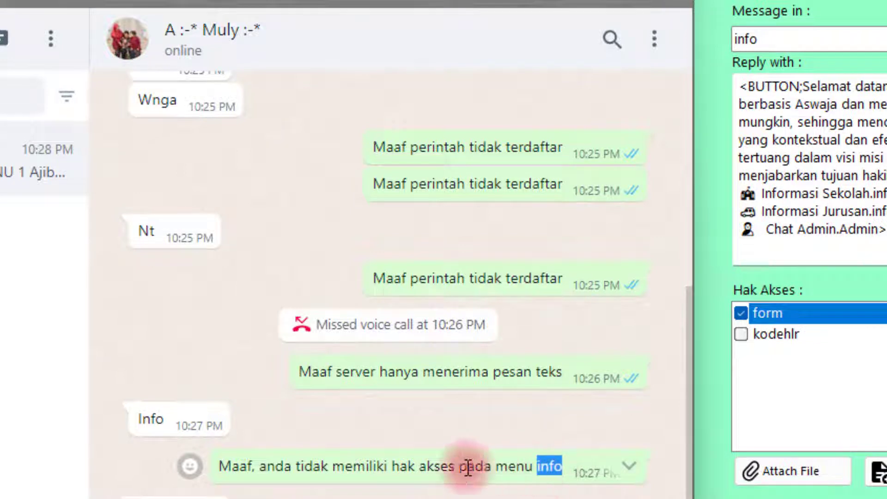
left_click_drag(222, 469, 532, 470)
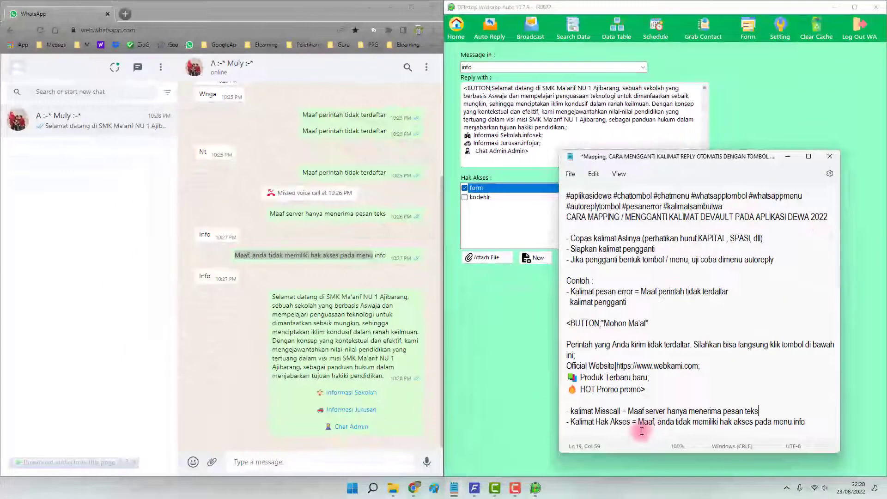
Remove the word "info" from the "Kalimat Hak Akses" line in the notes, ending the sentence at "pada menu"
left_click(640, 424)
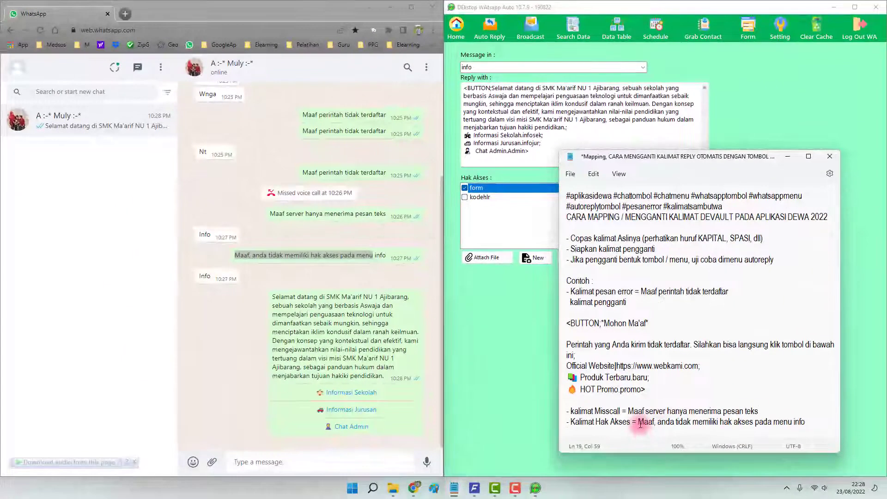
left_click_drag(640, 424, 815, 422)
left_click(815, 422)
key("BackSpace")
key("BackSpace")
key("BackSpace")
key("BackSpace")
key("BackSpace")
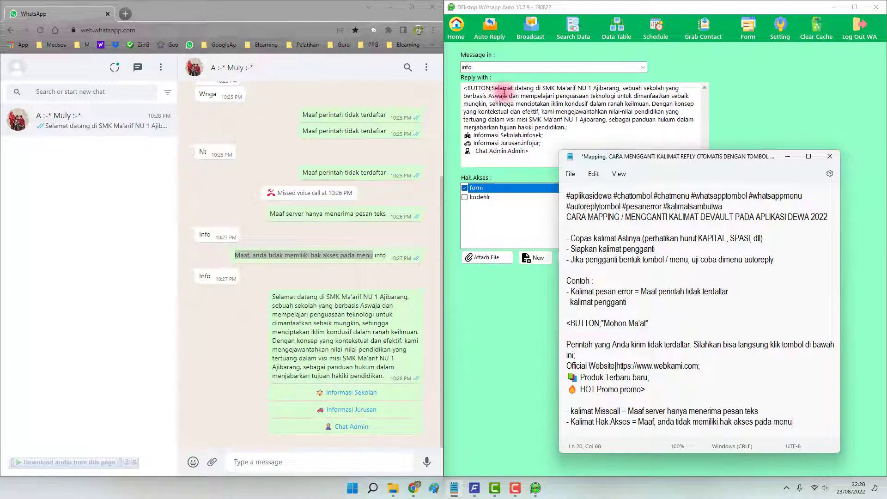
Review the three default sentences in the notes for error messages, missed calls, and access rights
left_click(665, 385)
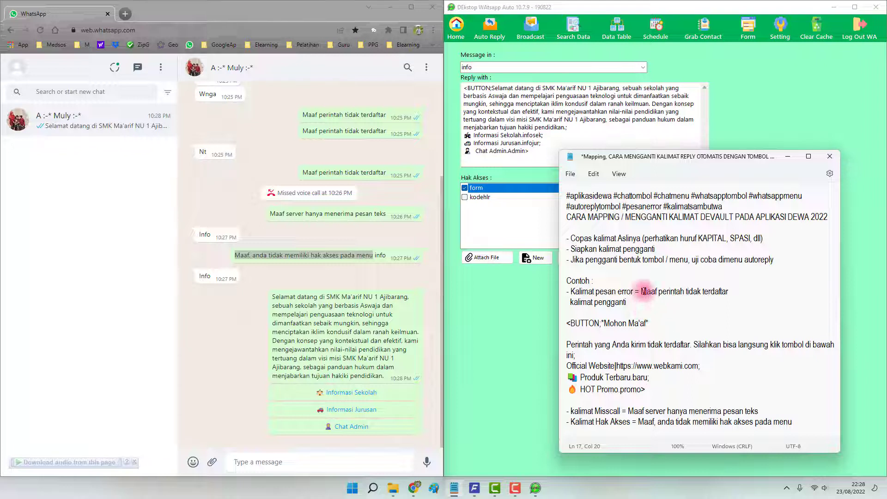
left_click_drag(642, 291, 735, 292)
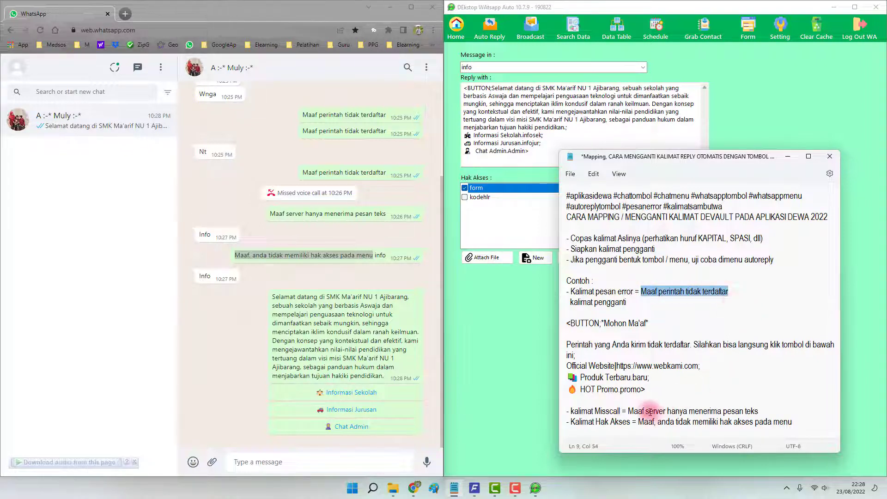
left_click_drag(645, 410, 736, 412)
left_click_drag(669, 421, 708, 421)
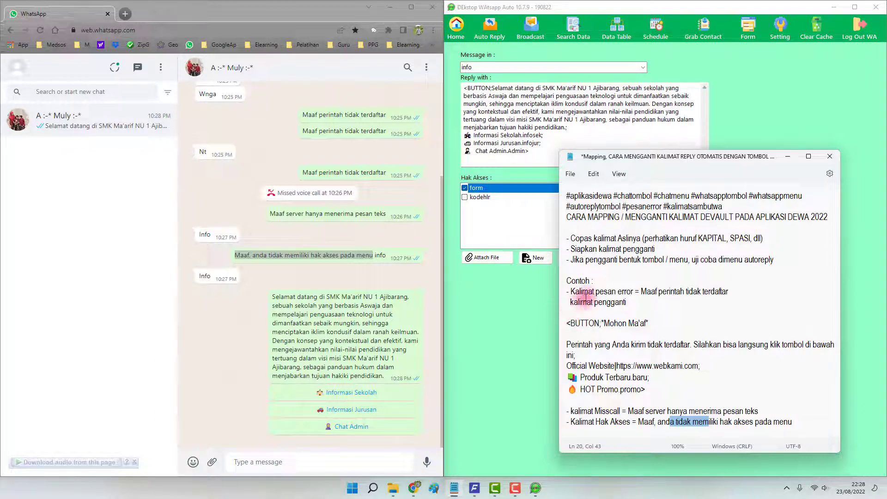
Copy the complete <BUTTON replacement reply for the error message from the notes and return to the auto-reply application
left_click_drag(600, 291, 632, 291)
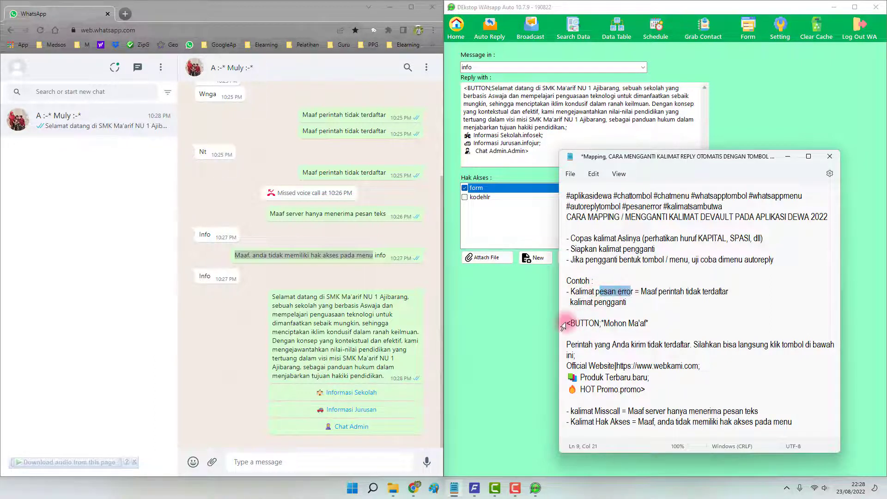
mouse_move(568, 323)
left_mouse_down()
mouse_move(596, 360)
mouse_move(651, 377)
mouse_move(649, 392)
mouse_move(600, 376)
mouse_move(570, 351)
mouse_move(567, 322)
left_mouse_up()
left_click(650, 395)
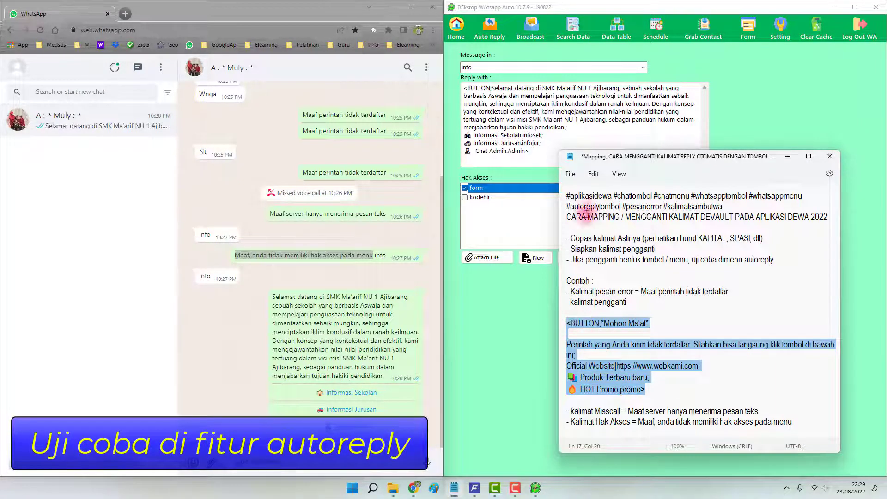
left_click(753, 136)
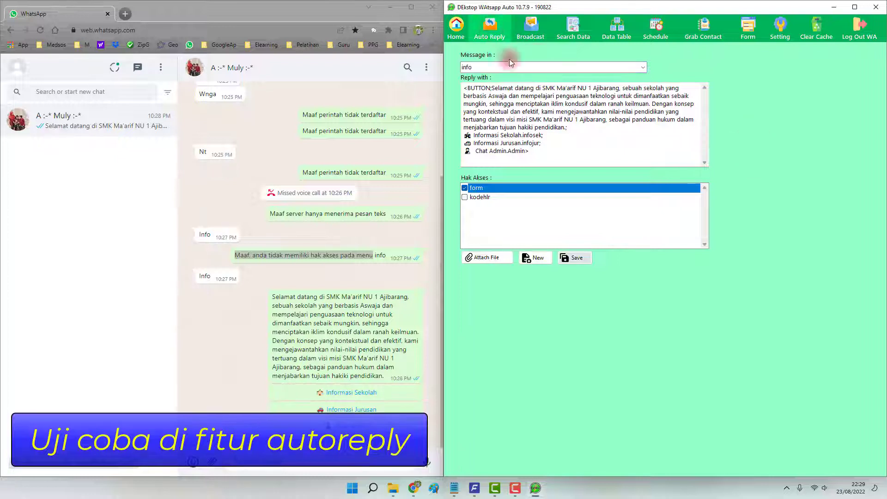
Start a new auto-reply entry with "pe" as the incoming message keyword
left_click(538, 258)
left_click(481, 138)
left_click(641, 68)
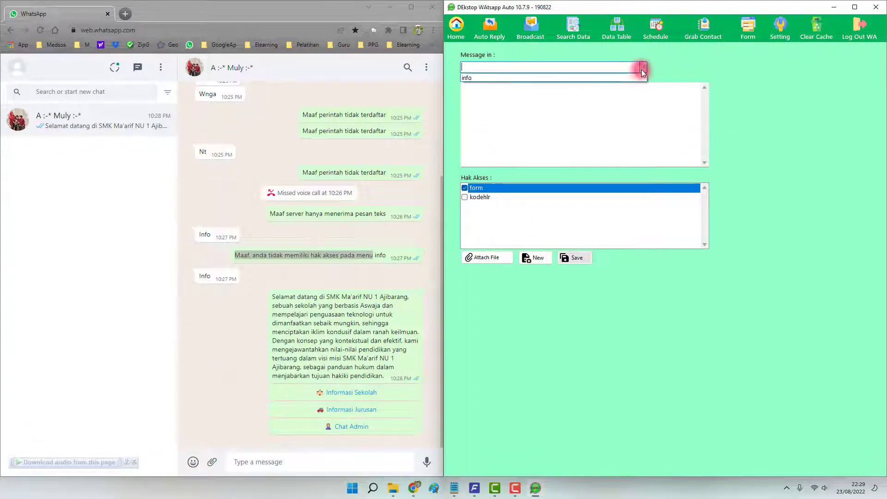
left_click(542, 73)
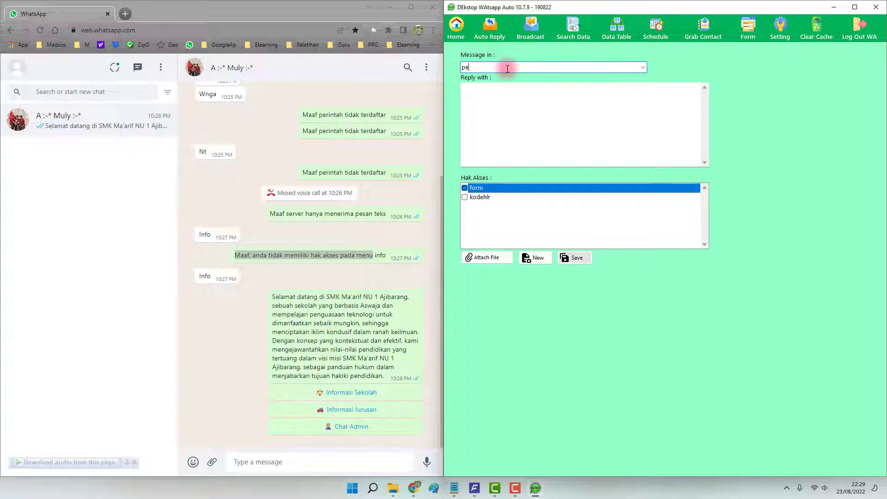
Paste the copied "Mohon Ma'af" button text, with its Official Website, Produk Terbaru and HOT Promo buttons, as the reply
left_click(486, 96)
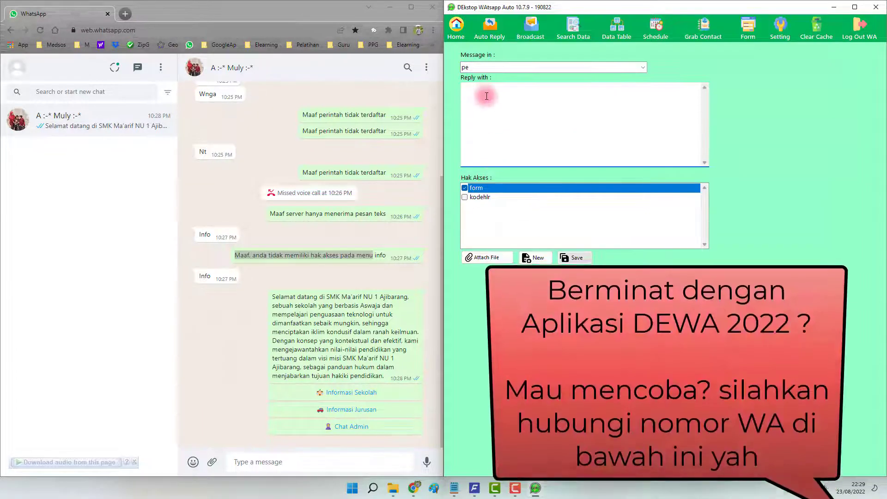
type("<BUTTON;*Mohon Ma'af*  Perintah yang Anda kirim tidak terdaftar. Silahkan bisa langsung klik tombol di bawah ini; Official Website|https://www.webkami.com; 🛍 Produk Terbaru.baru; 🔥 HOT Promo.promo>")
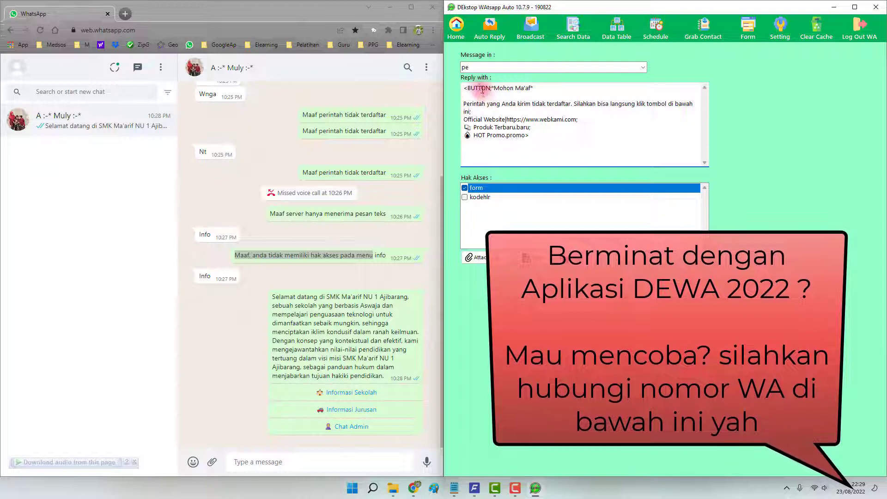
left_click_drag(482, 89, 536, 87)
left_click(530, 154)
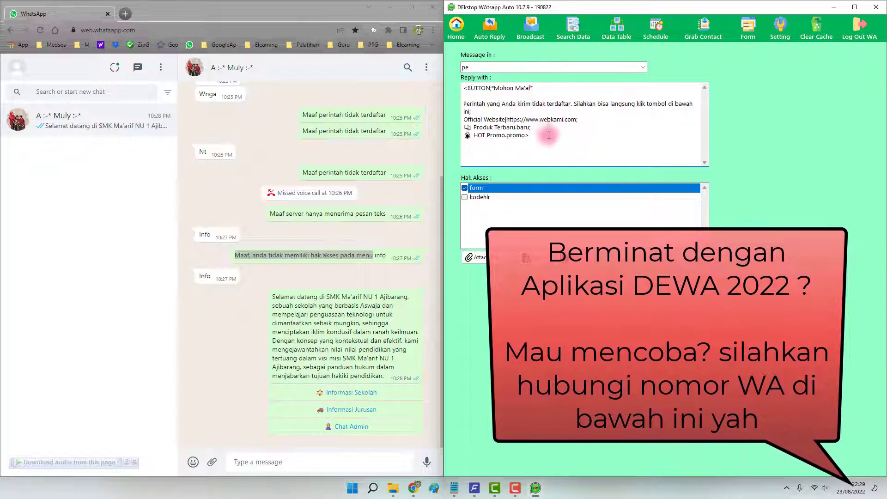
left_click_drag(548, 135, 463, 88)
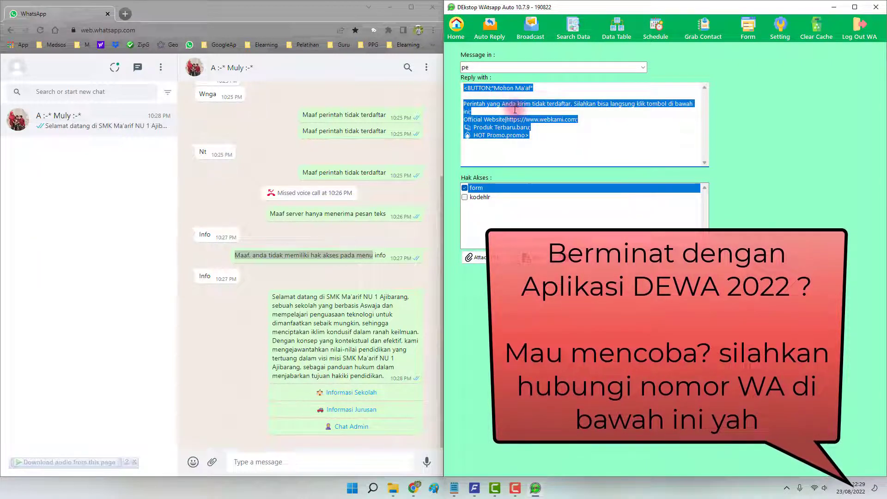
Save the "pe" auto-reply, clear its form access right, and save it again
left_click(574, 257)
left_click(512, 277)
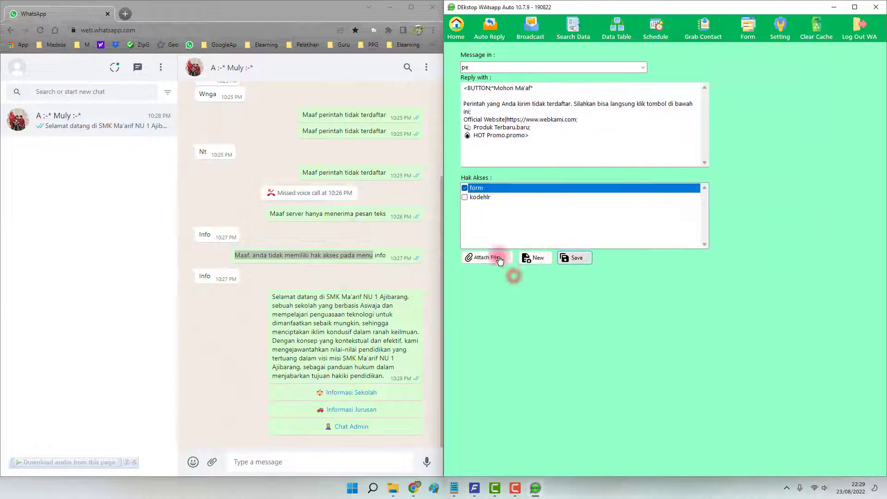
left_click(574, 257)
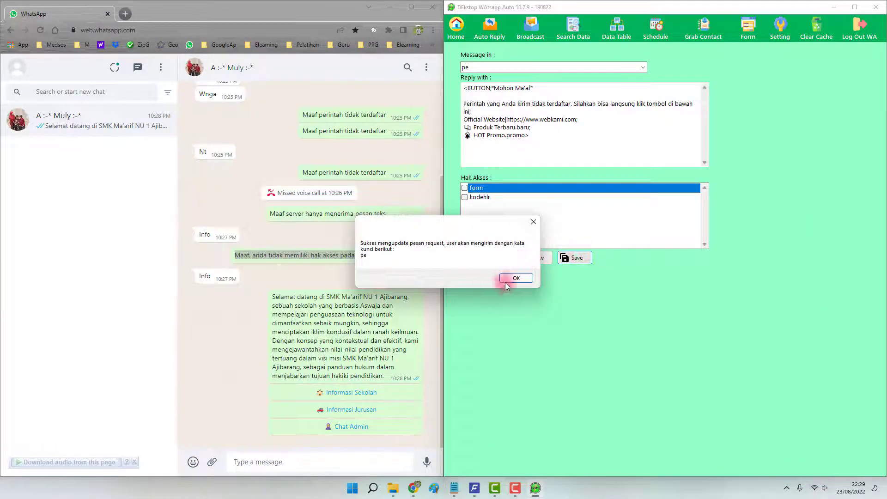
left_click(506, 281)
left_click(549, 144)
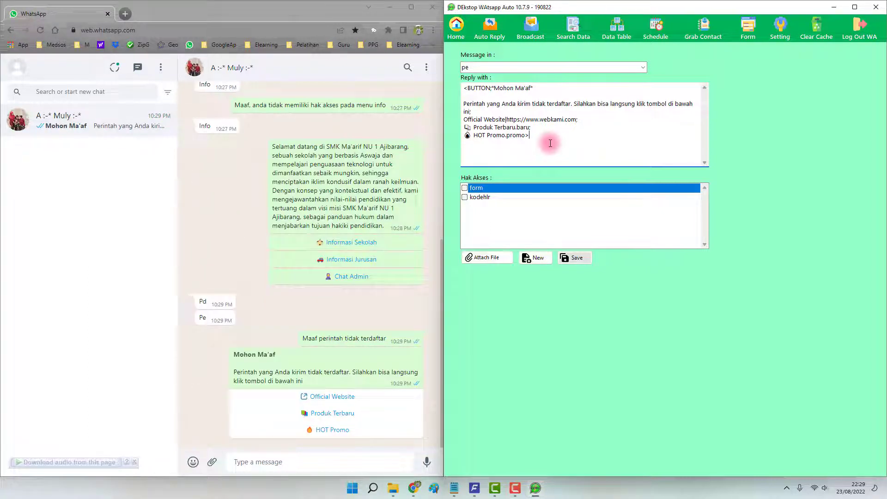
Turn off the PesanError option, save the settings, and return to the auto-reply entry
left_click(779, 29)
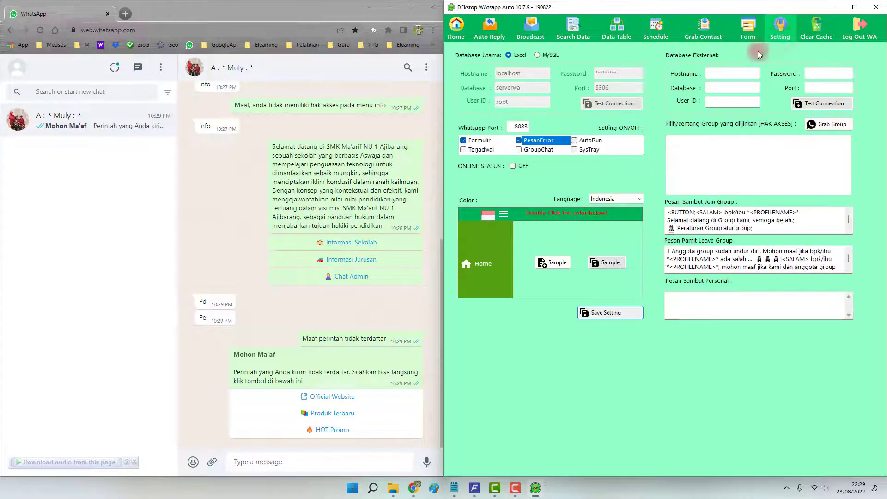
left_click(600, 313)
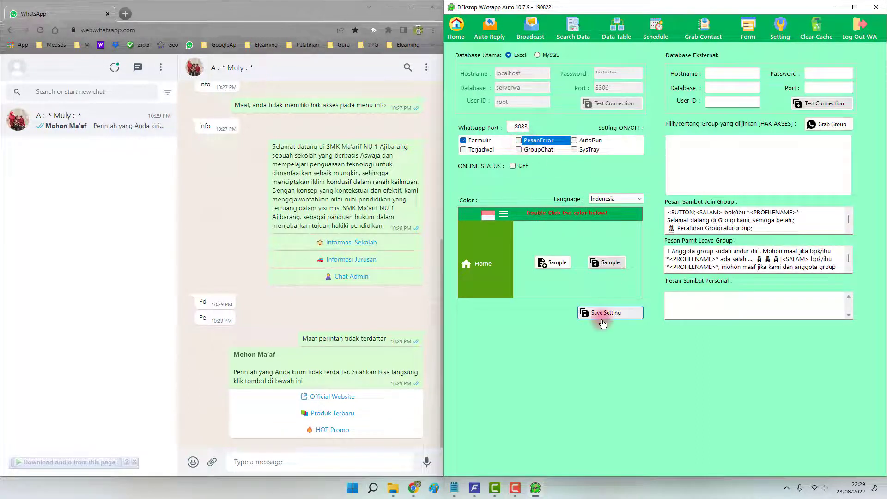
left_click(481, 275)
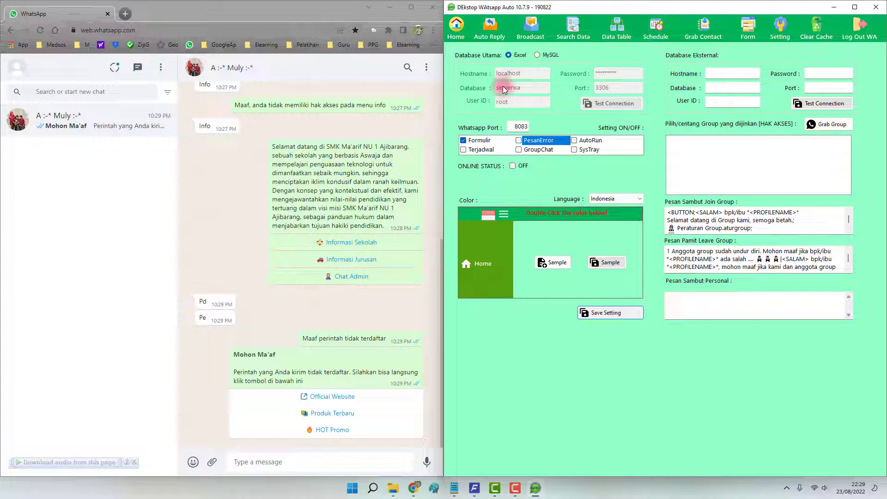
left_click(487, 31)
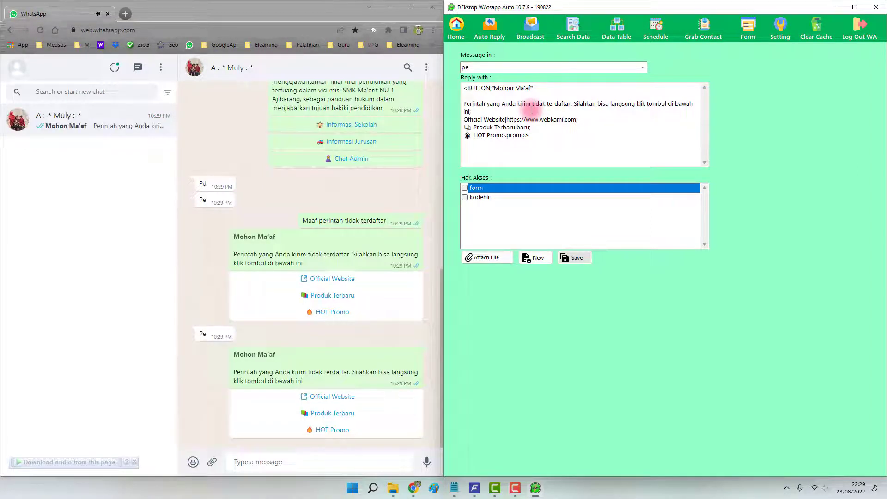
Compare the button reply sent to "Pe" in the chat with the reply text of the auto-reply entry
left_click_drag(243, 354, 283, 370)
left_click(248, 364)
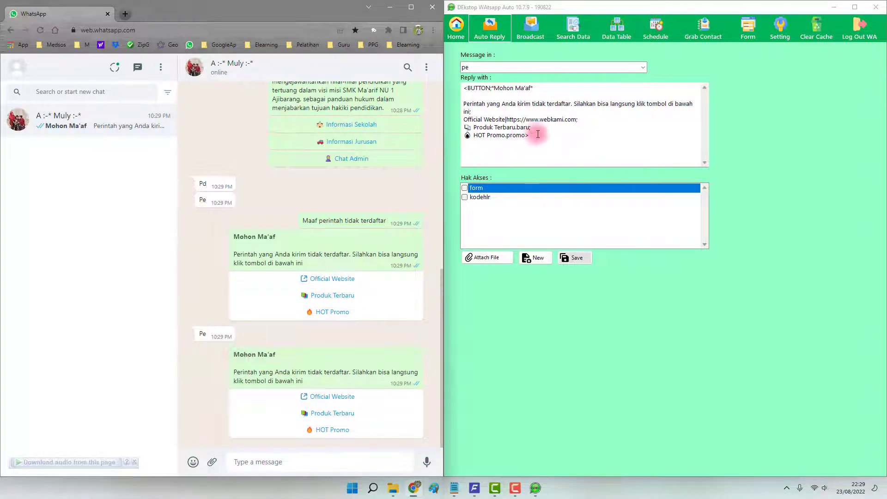
left_click_drag(530, 135, 459, 84)
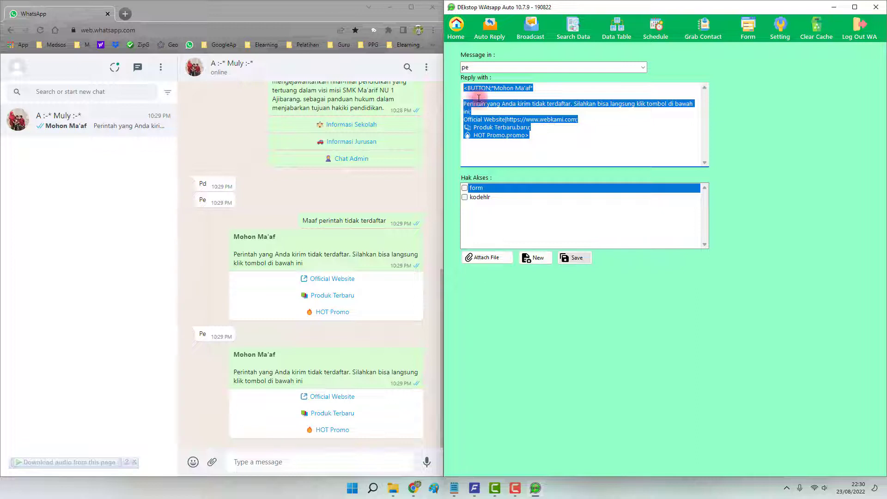
left_click_drag(243, 354, 307, 378)
left_click(203, 335)
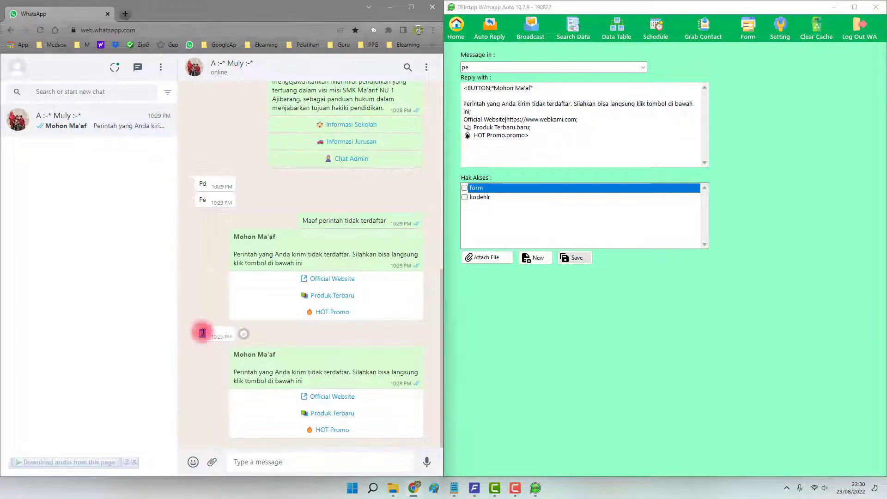
left_click_drag(248, 354, 320, 382)
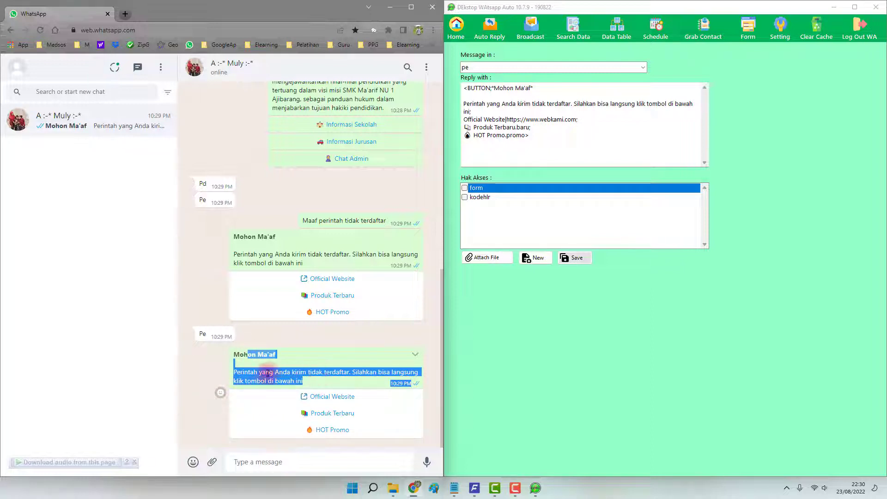
left_click(237, 355)
left_click_drag(235, 355, 269, 367)
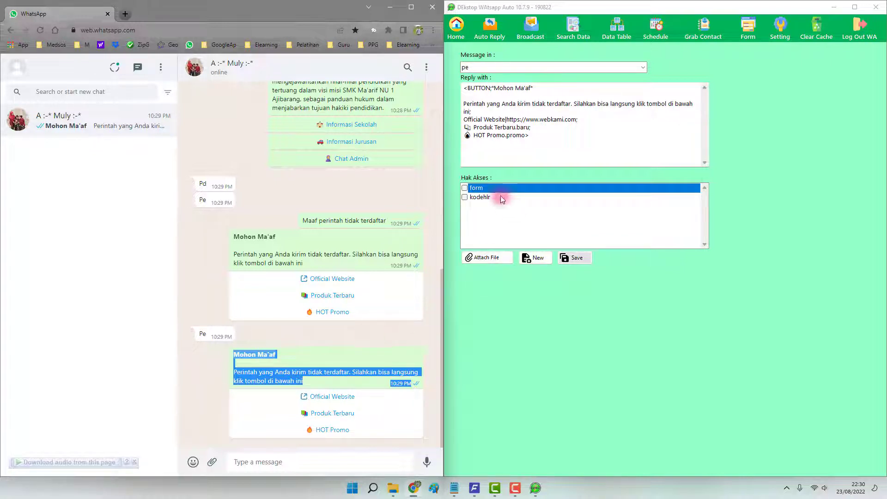
left_click(556, 144)
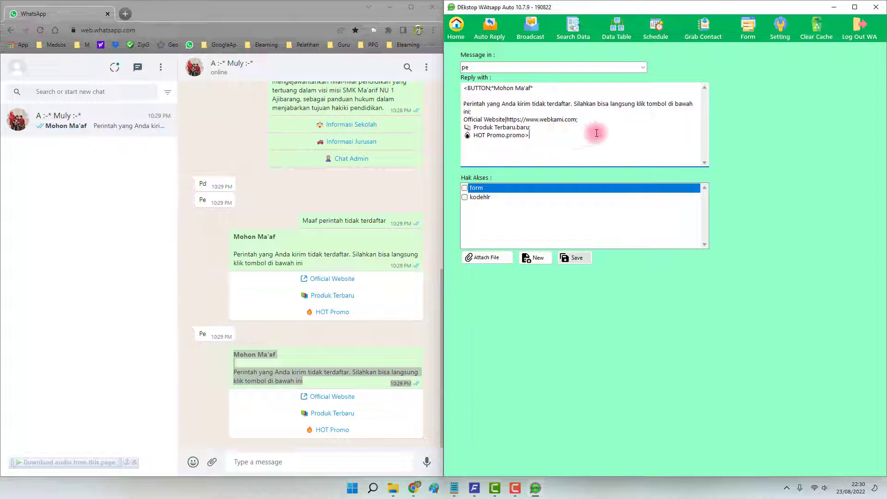
Close the auto-reply application and save the mapping notes file
left_click(875, 9)
left_click(635, 303)
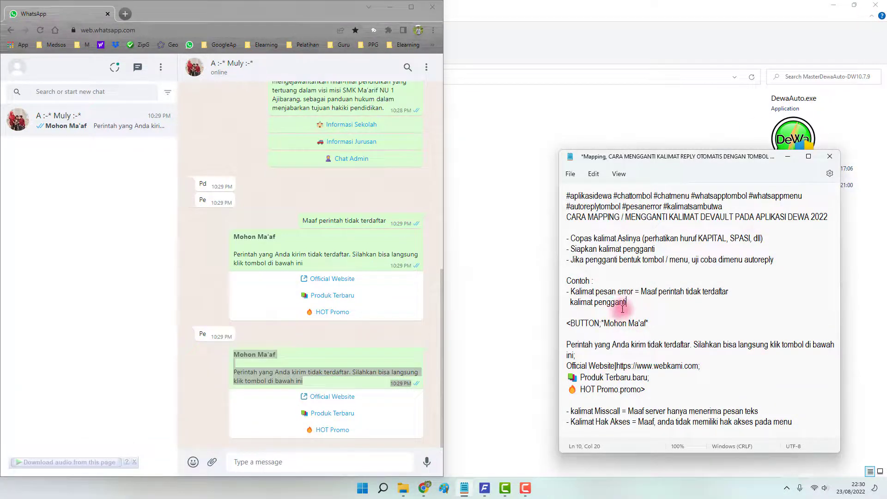
key("ctrl+s")
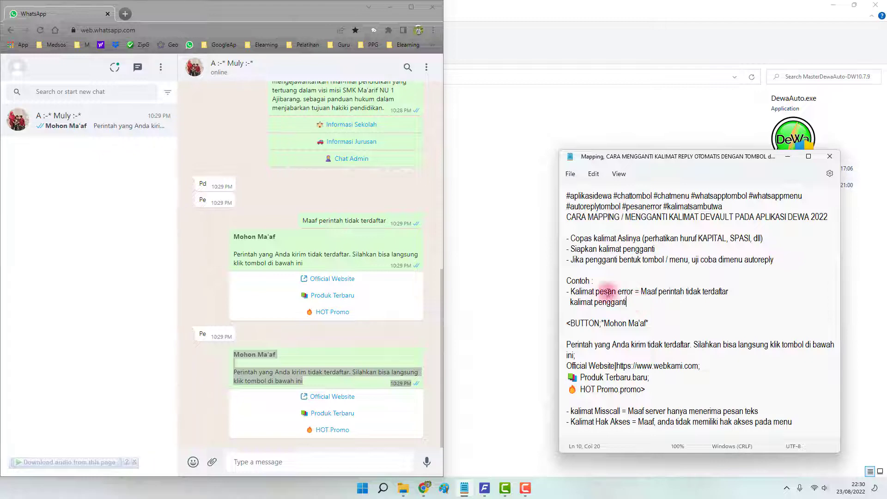
Open server.xlsx from the MasterDewaAuto-DW10.7.9 folder and show its MAPPING sheet
left_click(493, 220)
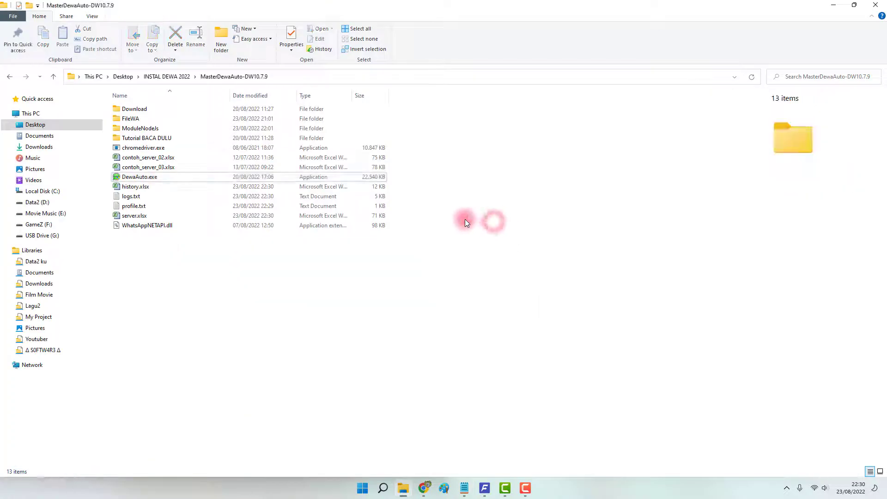
left_click(152, 217)
double_click(150, 216)
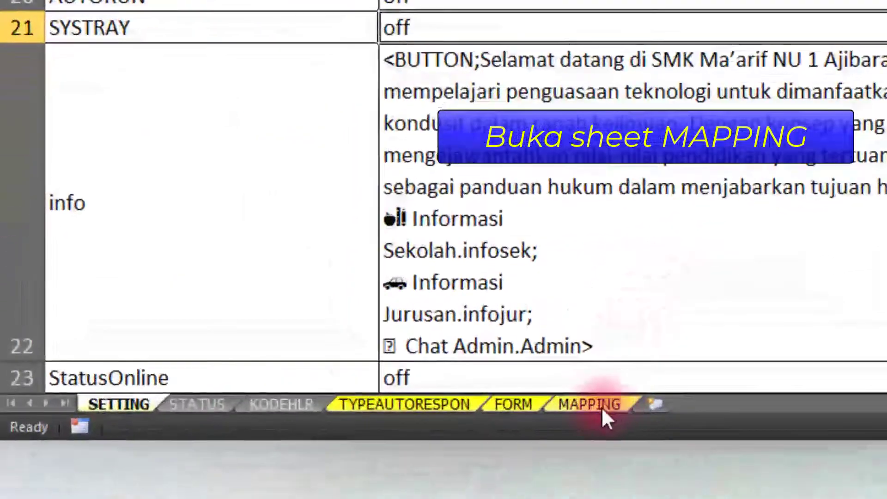
left_click(586, 404)
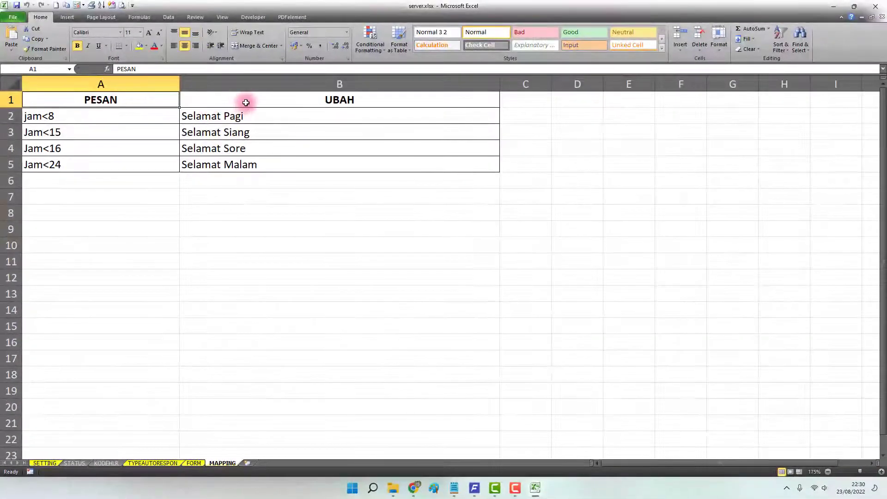
Review the PESAN and UBAH columns of the mapping table and its first empty row
left_click(244, 103)
left_click(157, 104)
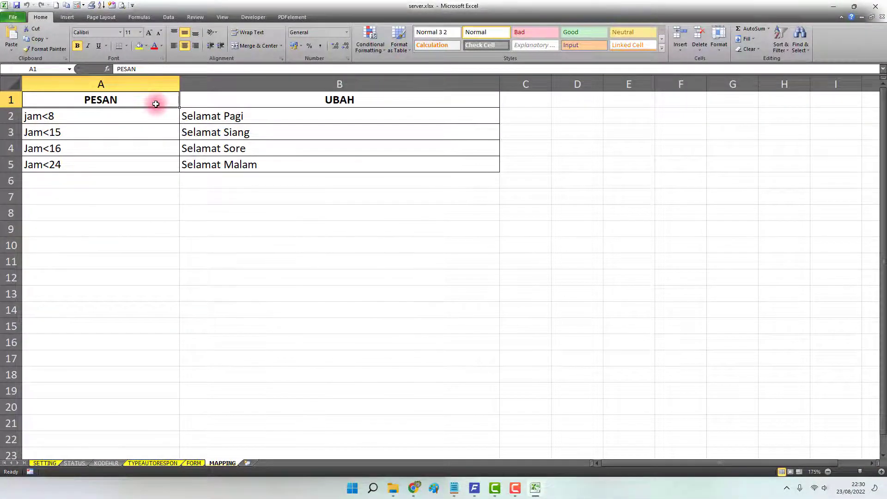
left_click(281, 103)
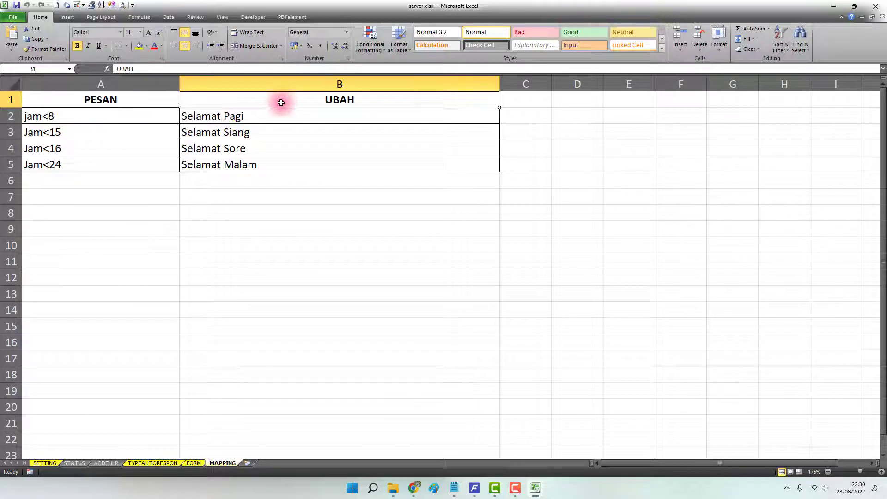
left_click(214, 183)
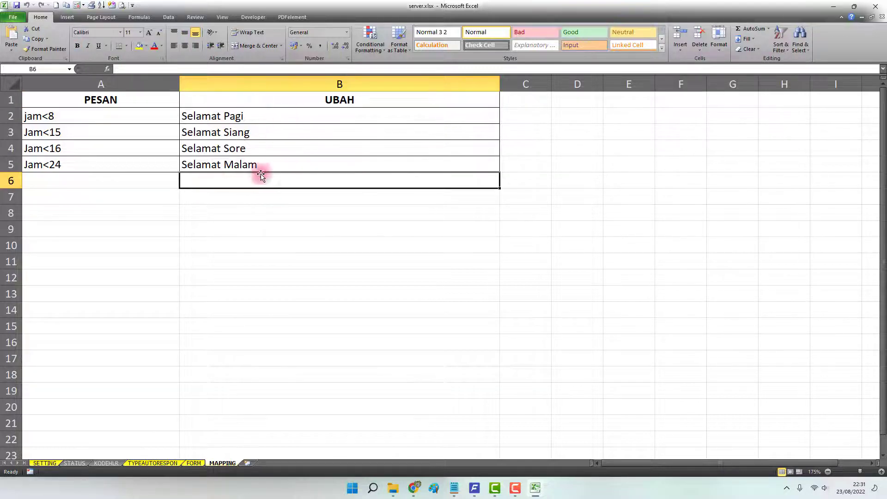
Copy the error sentence "Maaf perintah tidak terdaftar" from the notes into cell A6 of the PESAN column
left_click(128, 180)
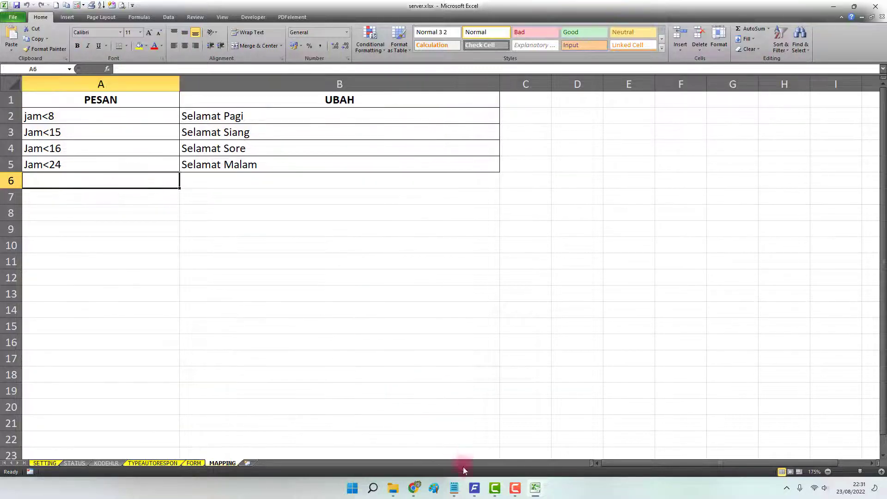
left_click(455, 489)
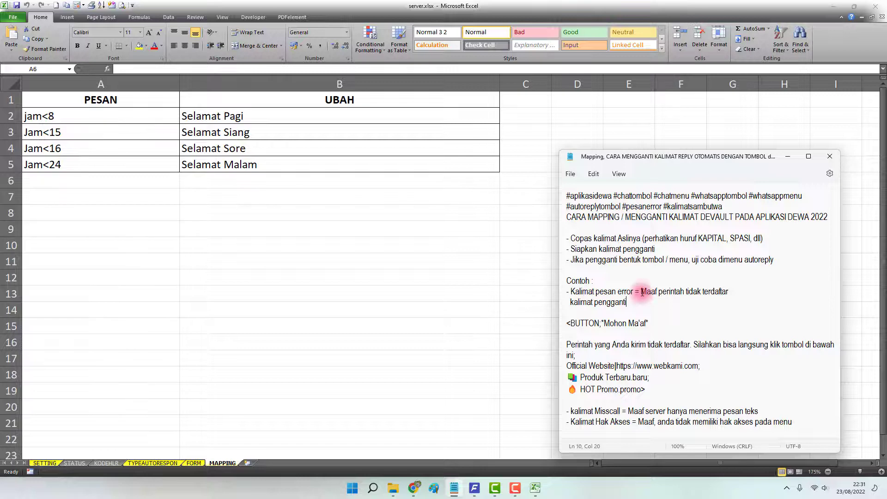
left_click_drag(642, 291, 718, 294)
right_click(718, 293)
left_click(743, 337)
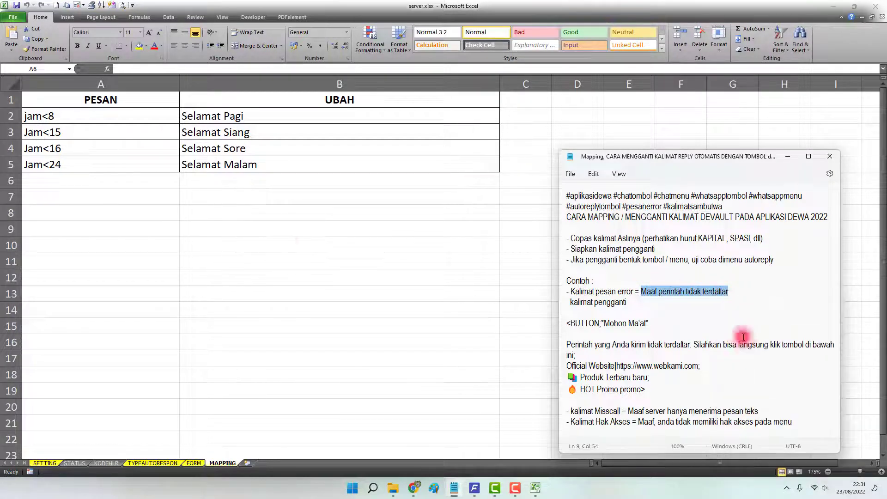
left_click(71, 180)
key("ctrl+v")
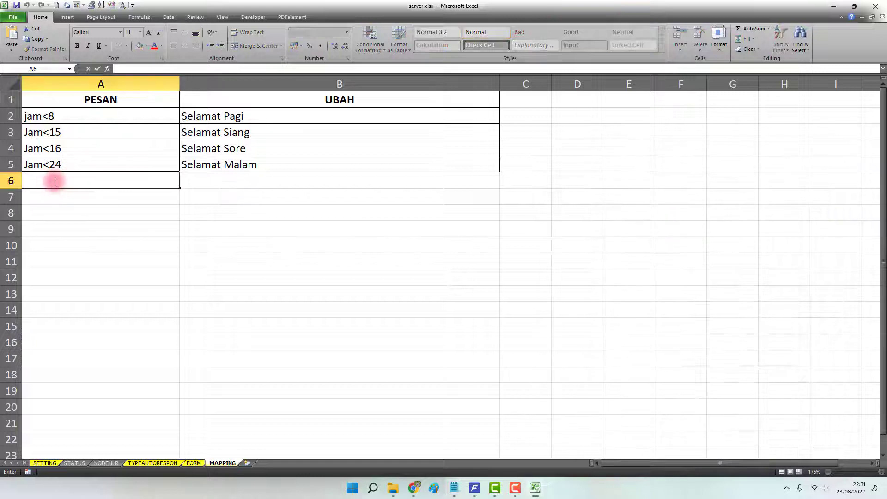
key("Return")
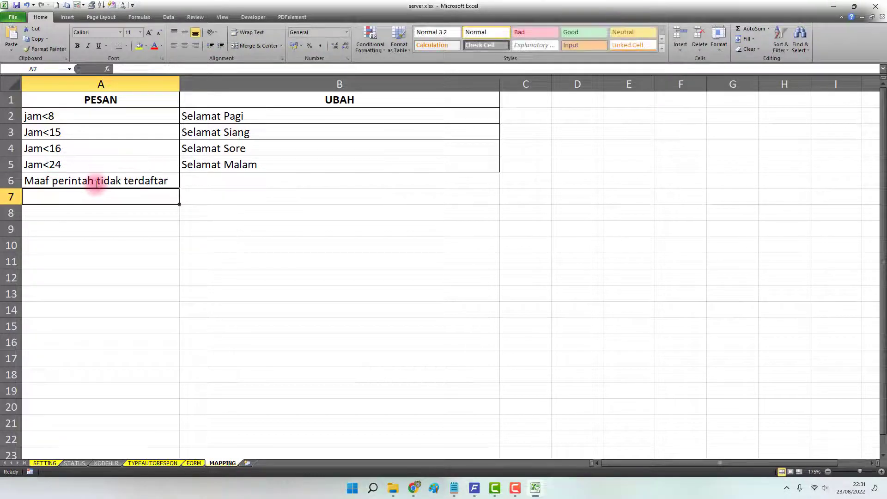
Copy the complete <BUTTON;*Mohon Ma'af* reply block from the notes into cell B6 of the UBAH column
left_click(204, 179)
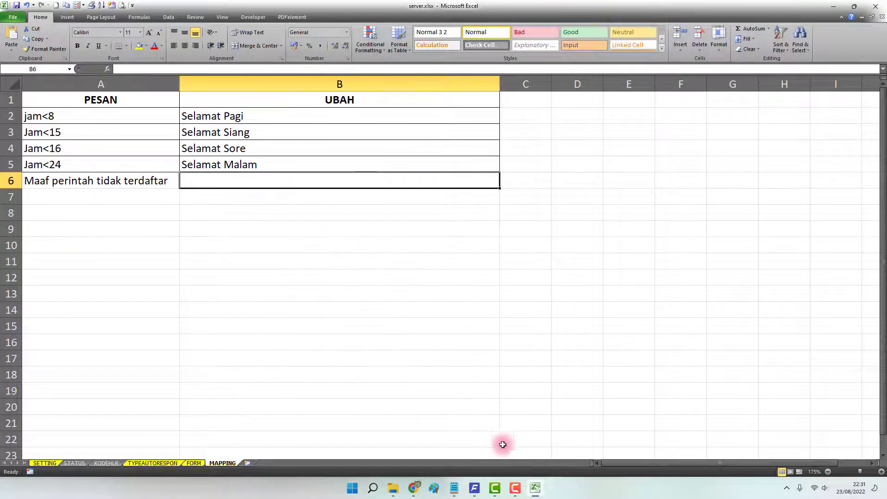
left_click(454, 487)
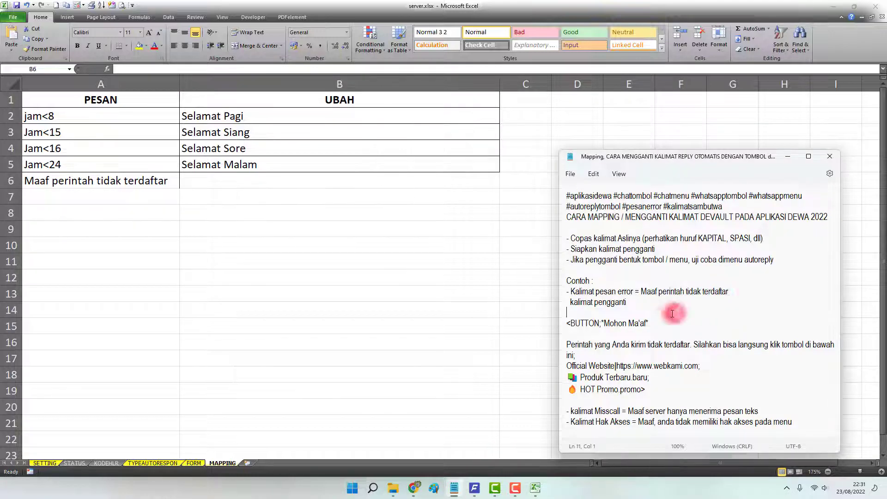
left_click(570, 322)
left_click_drag(567, 322, 646, 390)
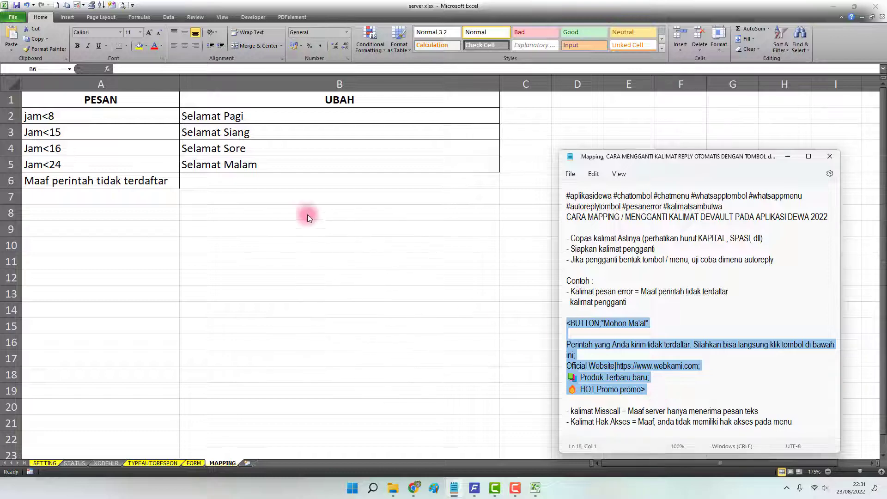
double_click(201, 179)
right_click(201, 179)
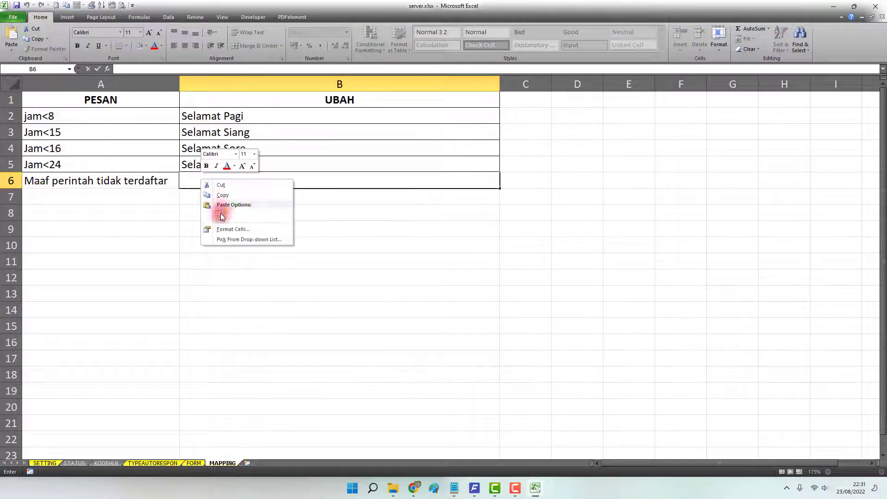
left_click(197, 215)
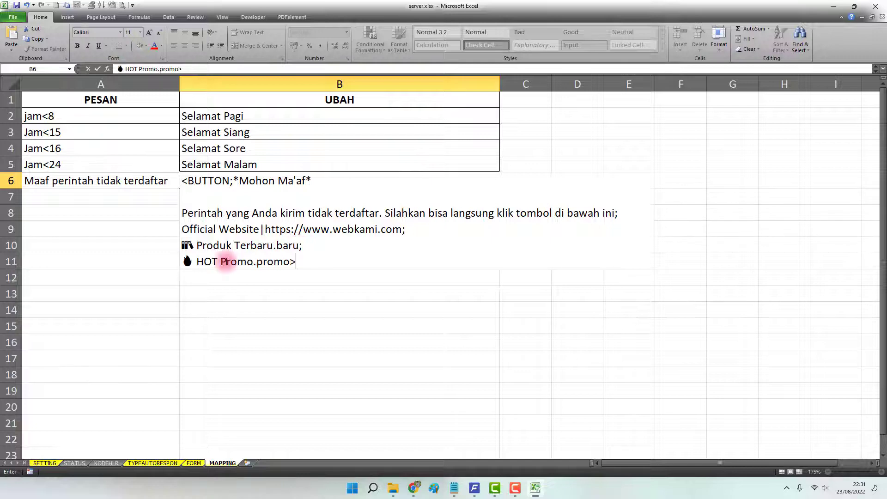
key("Up")
key("Up")
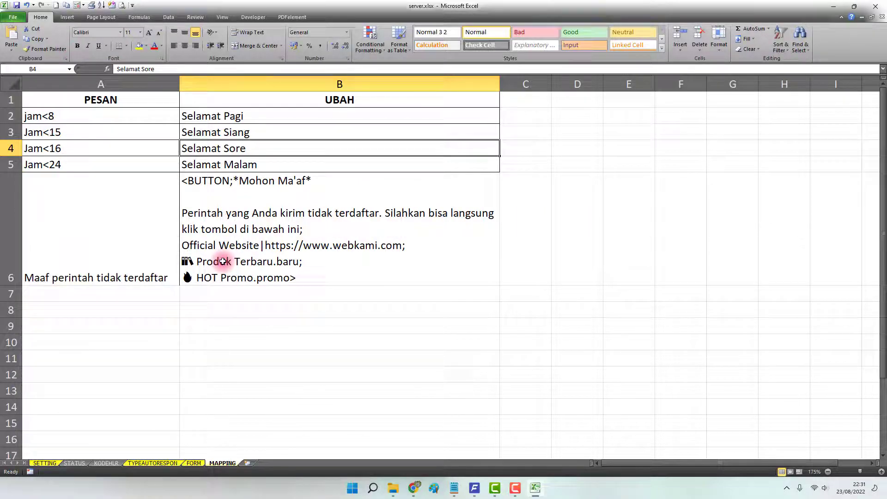
Remove the line breaks before Official Website, Produk Terbaru and HOT Promo in cell B6 so the button options follow the message directly
left_click(312, 245)
double_click(303, 229)
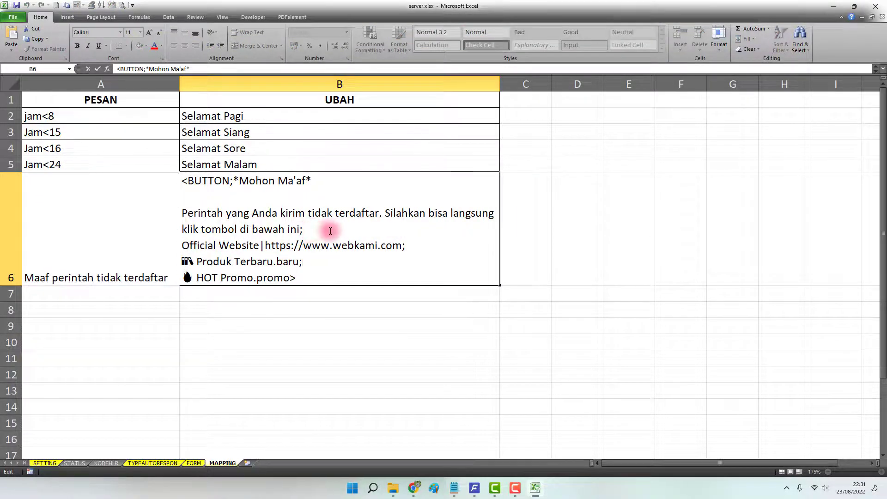
key("Delete")
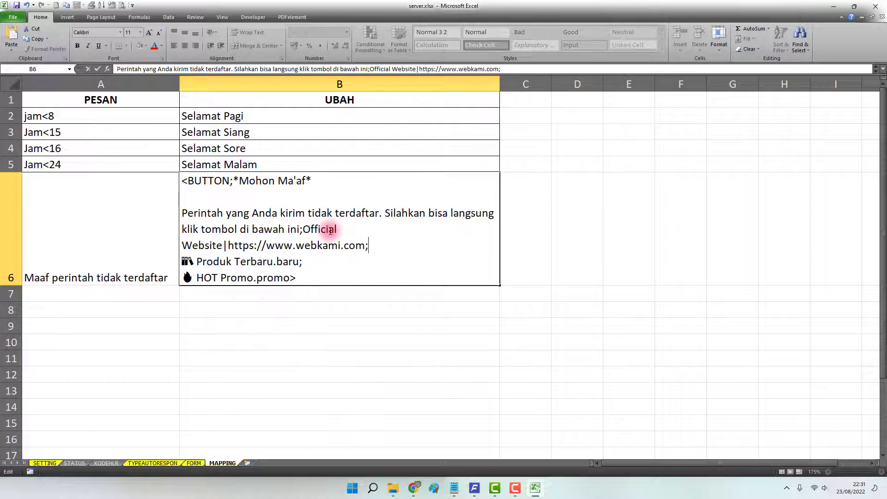
key("Delete")
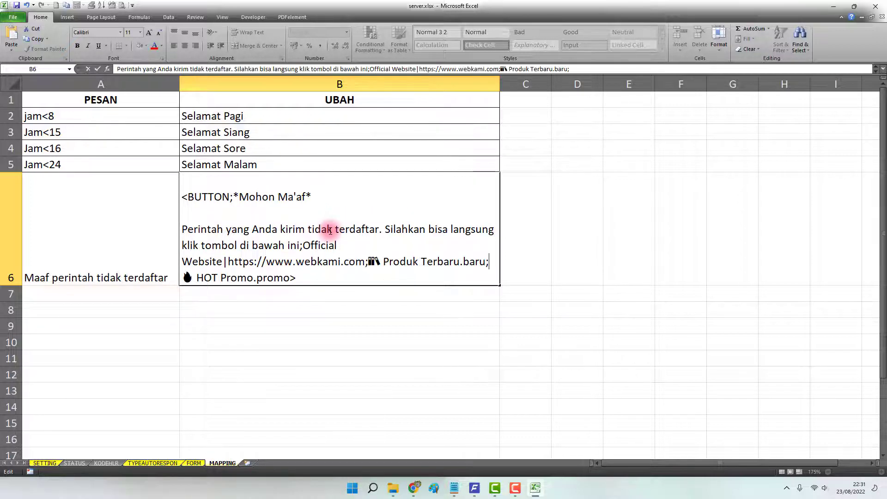
key("Delete")
key("Return")
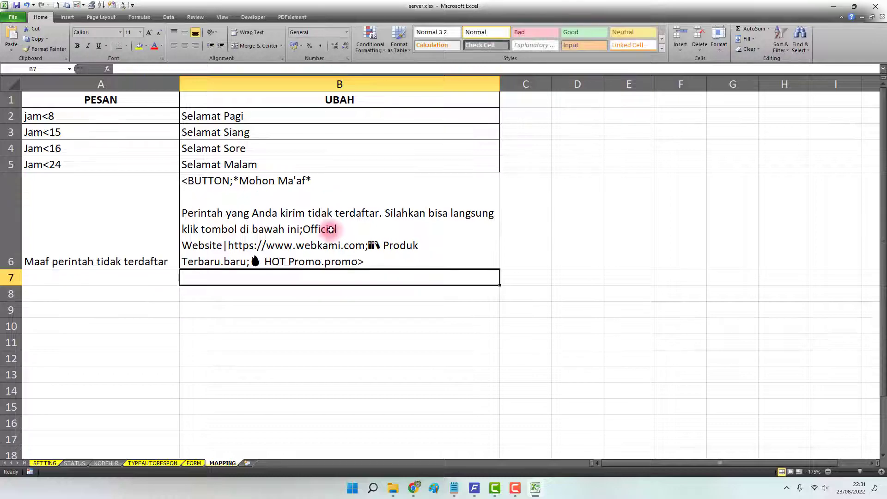
Add borders to the new mapping row, cells A6:B6, to match the table above it
left_click(323, 209)
left_click(114, 228)
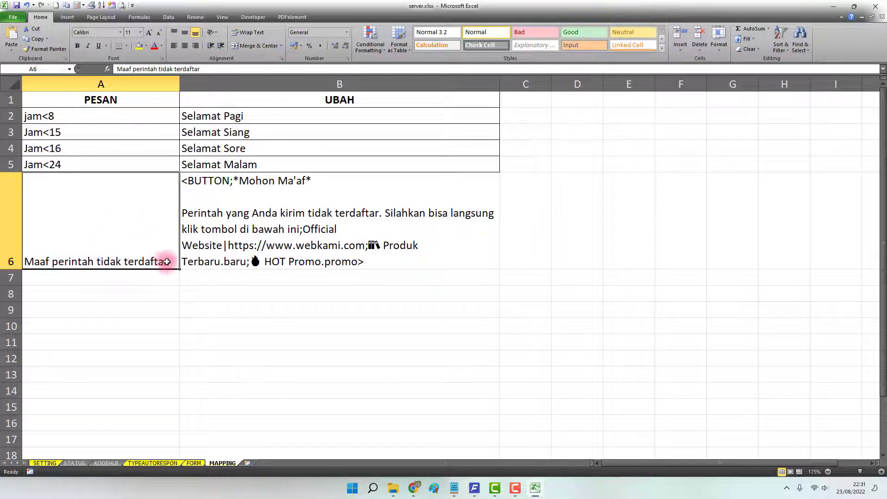
left_click(206, 187)
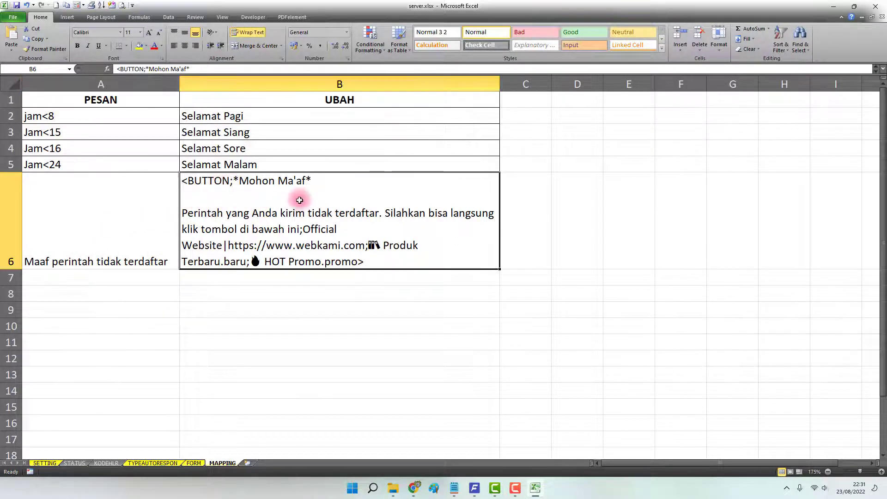
left_click(322, 309)
left_click_drag(149, 223, 323, 219)
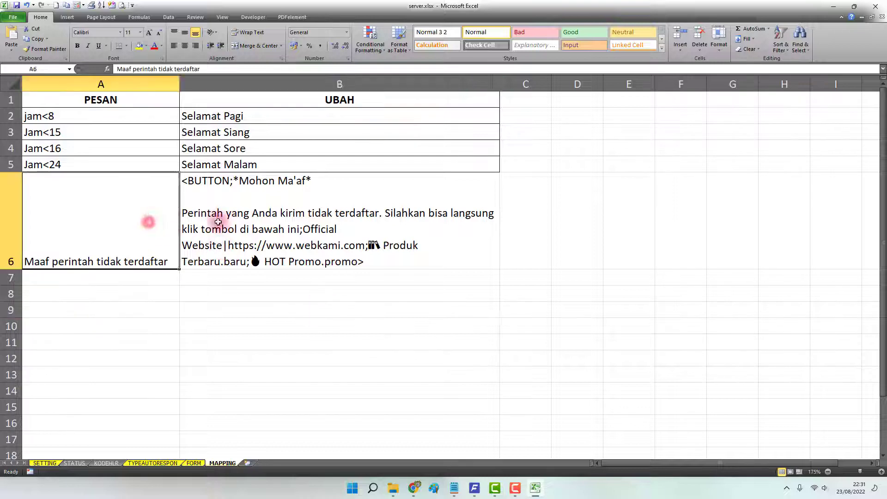
left_click(126, 46)
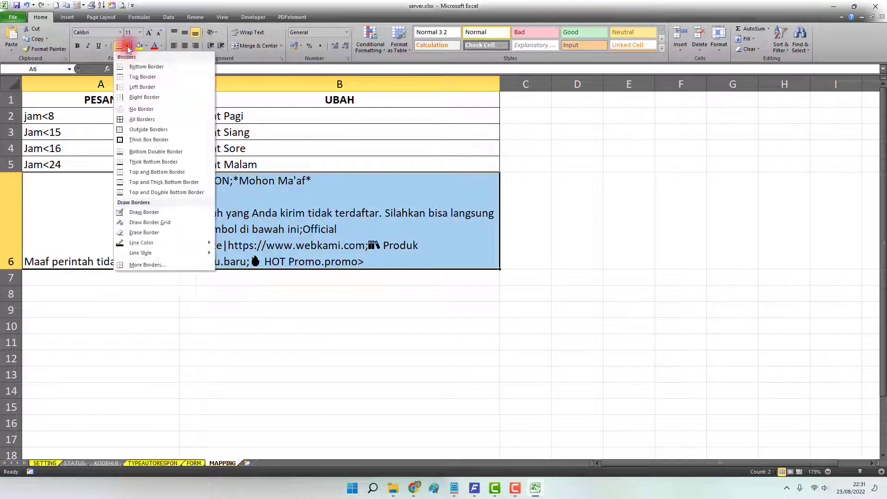
left_click(132, 127)
left_click(94, 222)
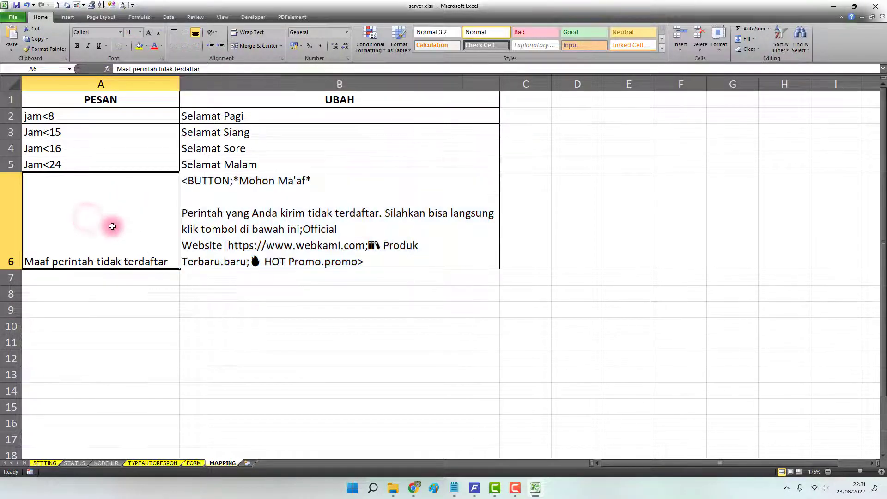
Save and close server.xlsx, then mark the sentence "Maaf perintah tidak terdaftar" in the notes
left_click(226, 205)
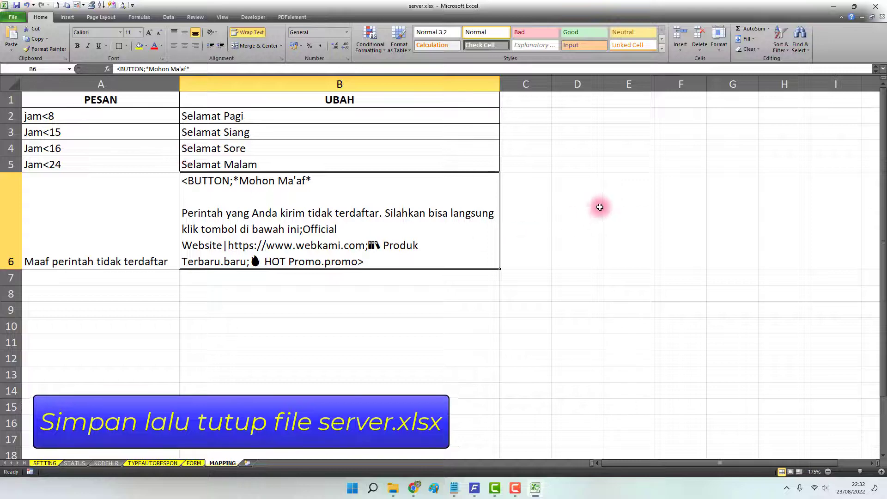
left_click(874, 8)
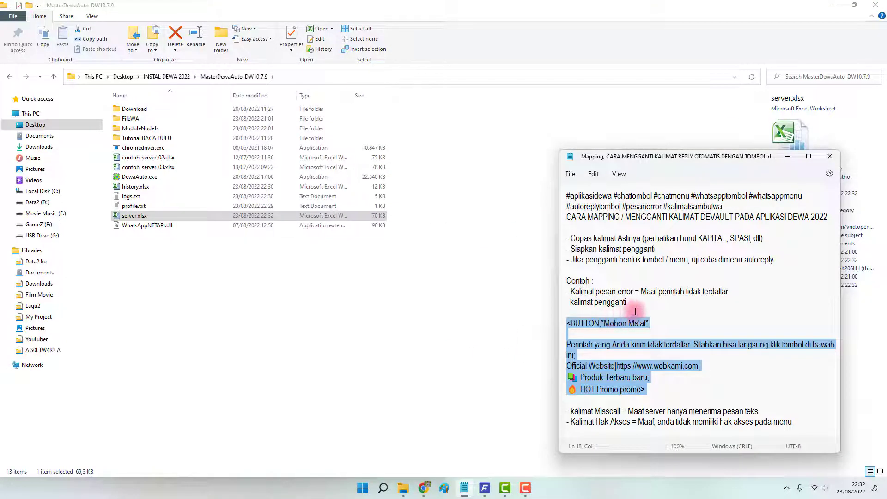
left_click_drag(640, 292, 744, 291)
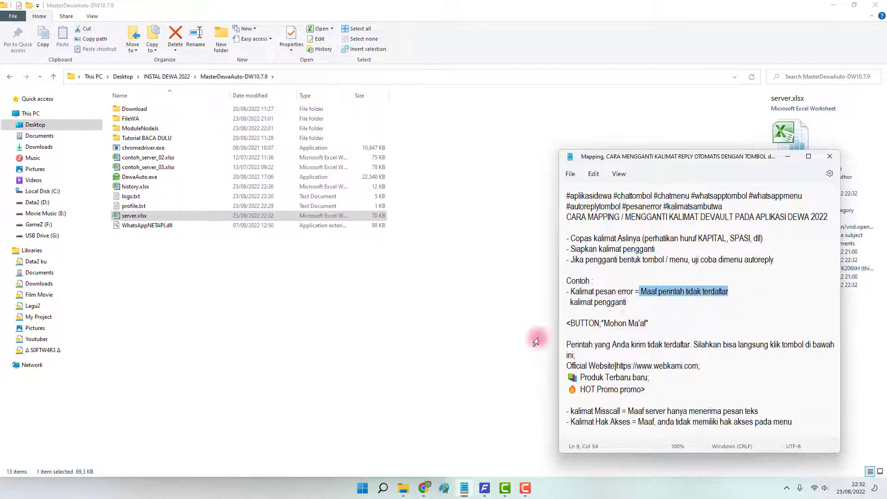
Launch DewaAuto.exe from the MasterDewaAuto-DW10.7.9 folder and arrange its window beside the WhatsApp Web chat
left_click(157, 283)
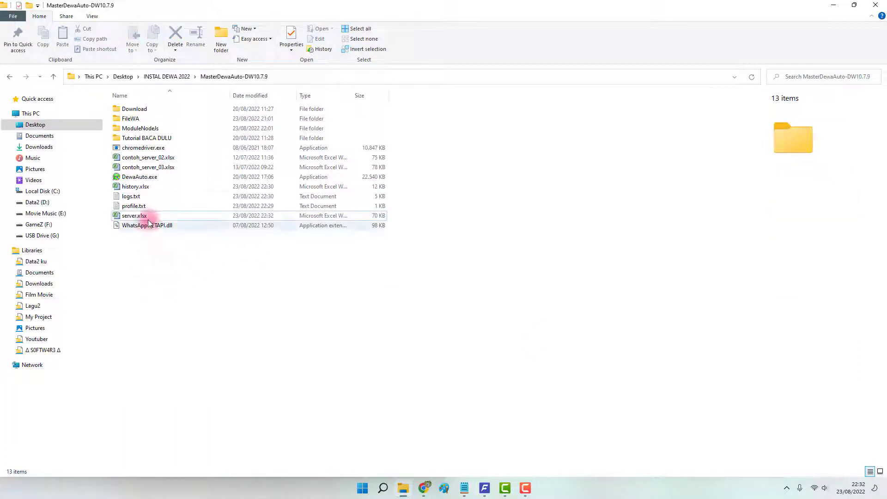
double_click(149, 178)
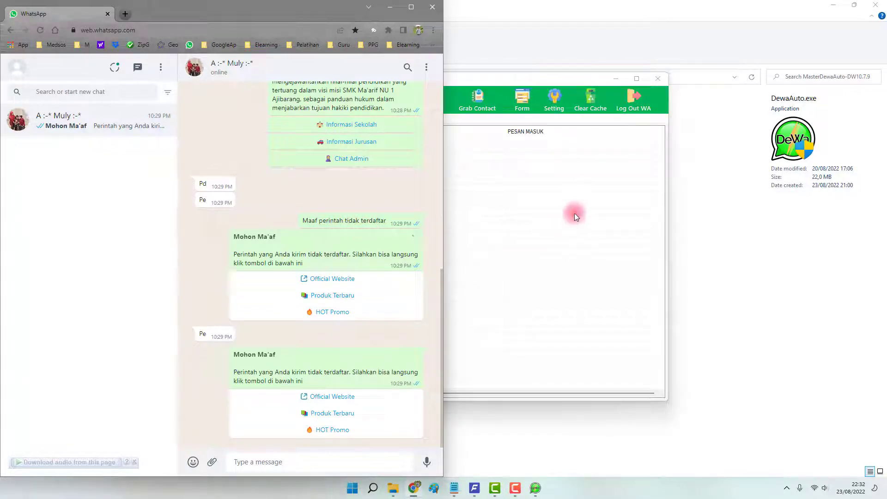
left_click_drag(484, 82, 885, 98)
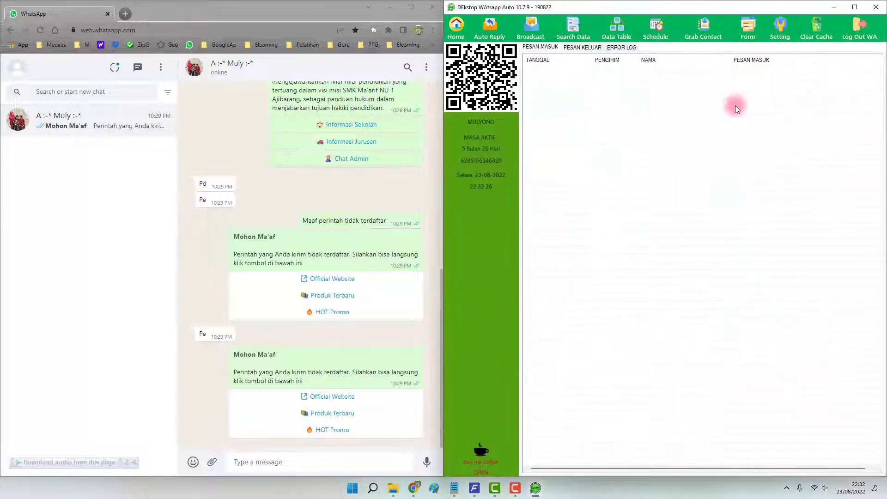
Enable PesanError in the auto-reply application's settings and save the settings
left_click(779, 44)
left_click(535, 139)
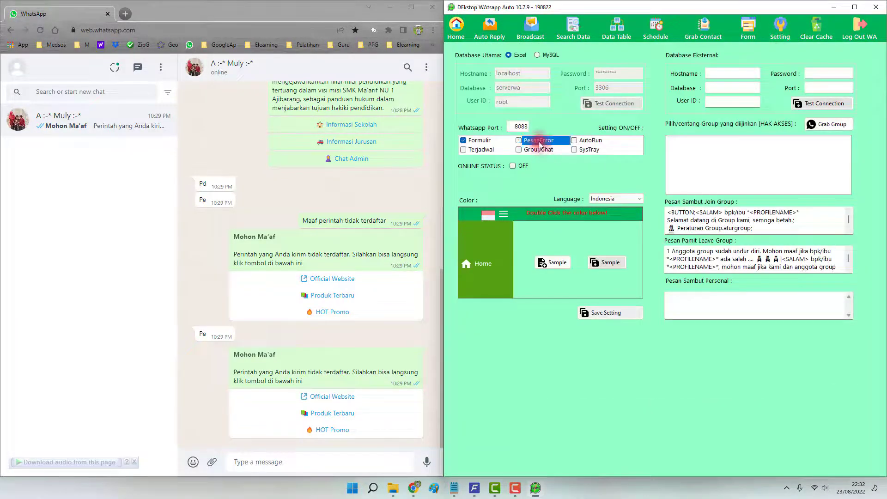
left_click(589, 309)
left_click(490, 277)
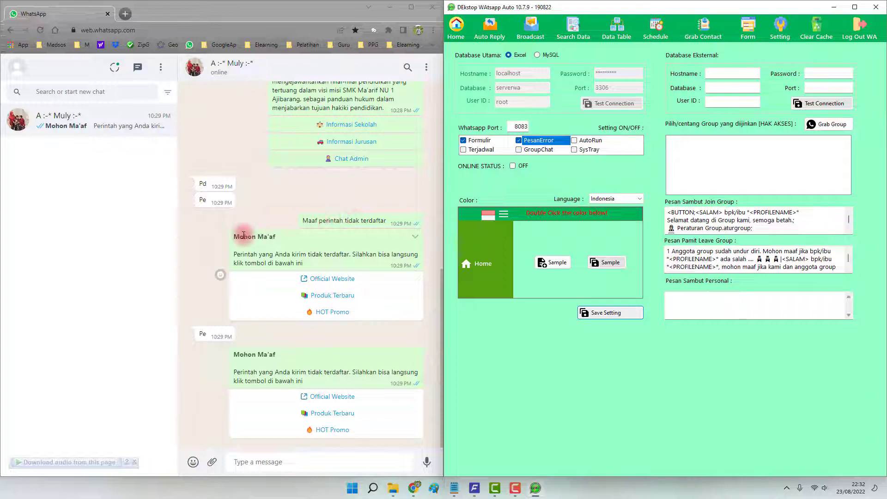
Examine the automatic button replies to the unregistered test messages in the WhatsApp chat
left_click_drag(243, 237, 312, 262)
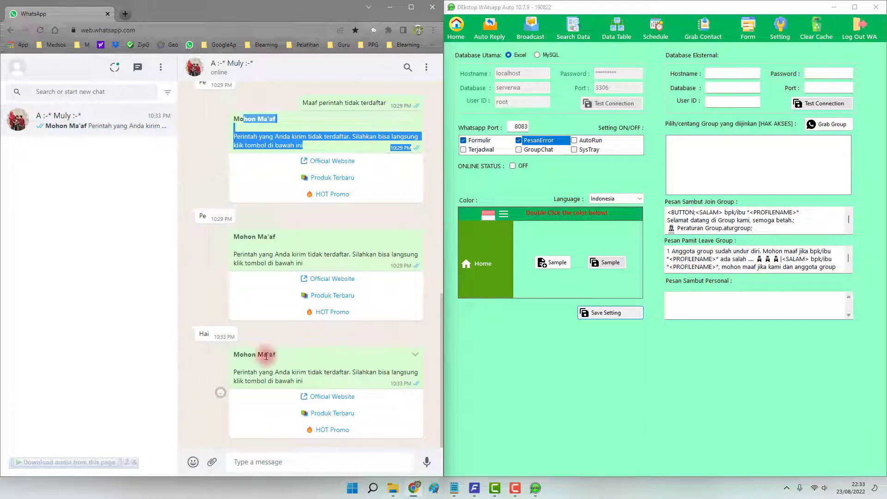
left_click_drag(258, 354, 299, 378)
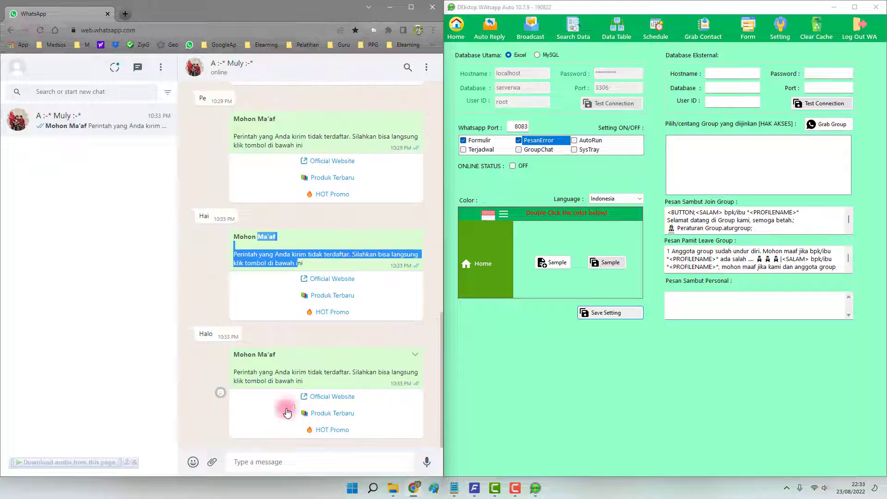
left_click_drag(250, 355, 314, 384)
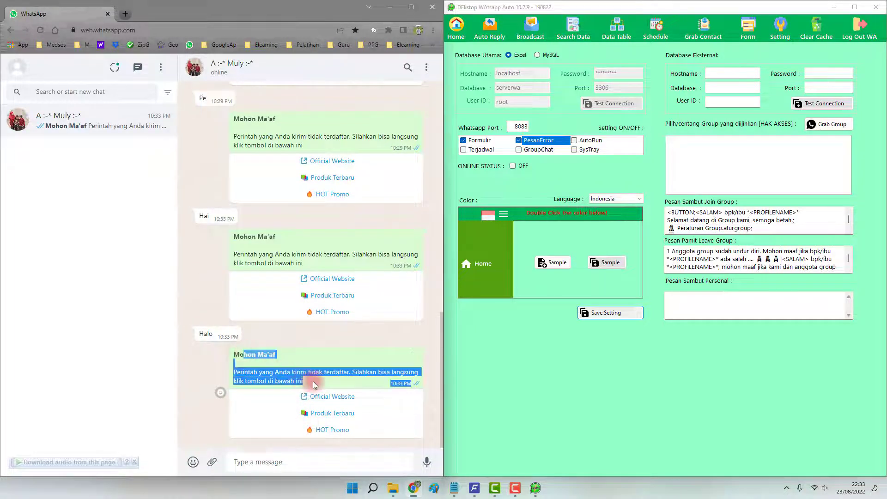
left_click(270, 369)
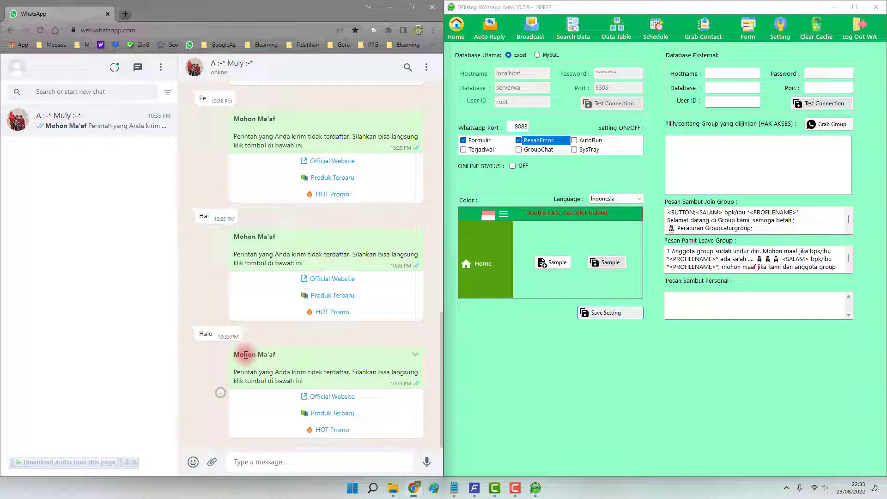
left_click_drag(245, 354, 309, 382)
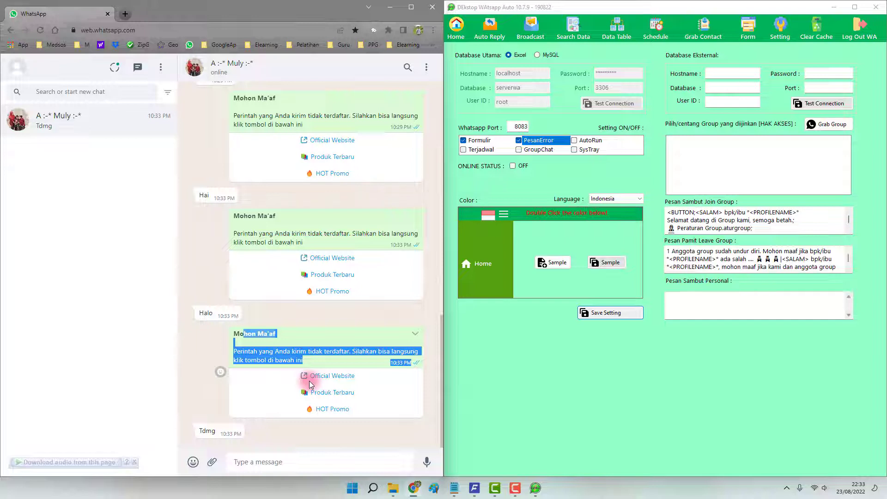
left_click_drag(245, 355, 309, 382)
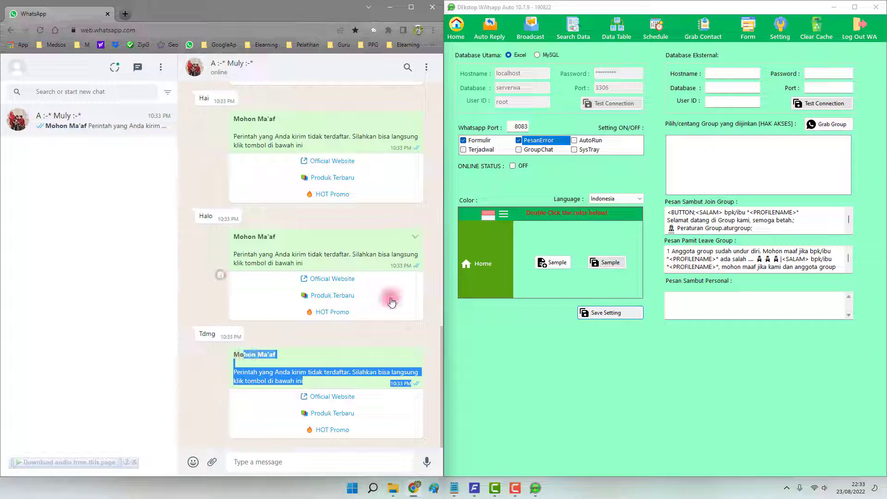
Select the missed-call sentence "Maaf server hanya menerima pesan teks" in the mapping notes
left_click(454, 488)
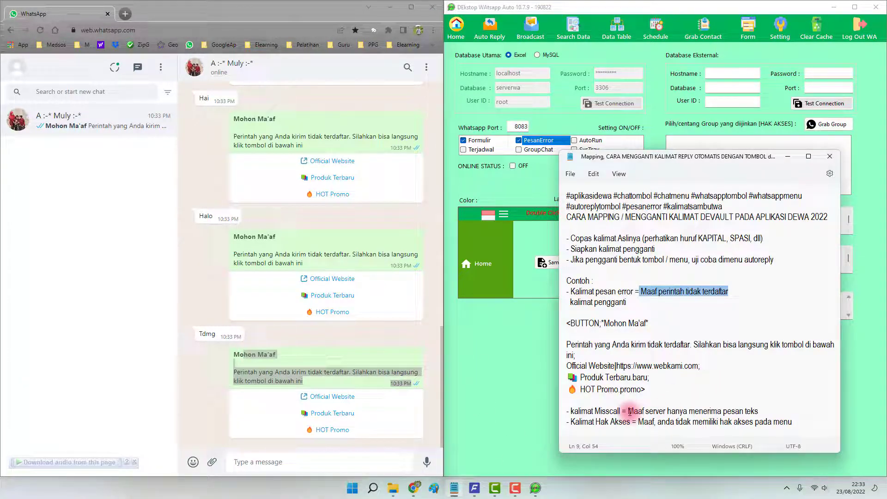
left_click_drag(628, 411, 776, 412)
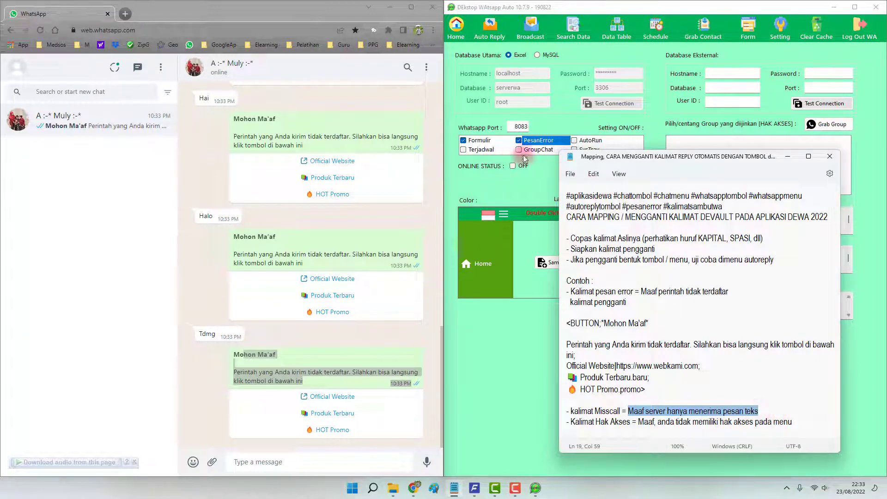
Close the auto-reply application and reopen server.xlsx at cell A7, the first empty PESAN cell of the MAPPING sheet
left_click(875, 7)
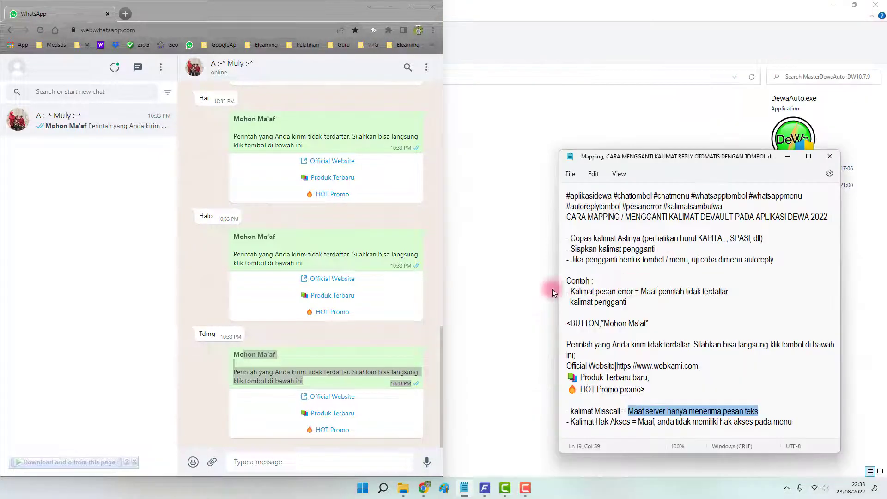
left_click(508, 254)
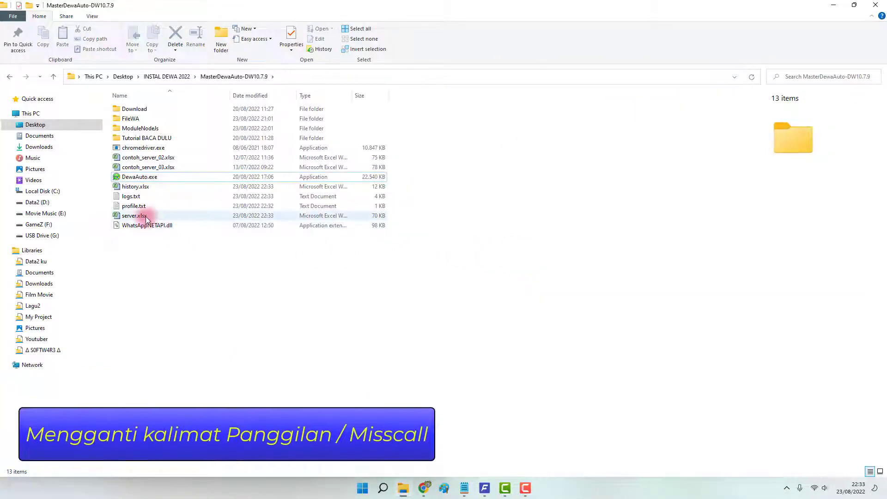
left_click(146, 217)
double_click(146, 217)
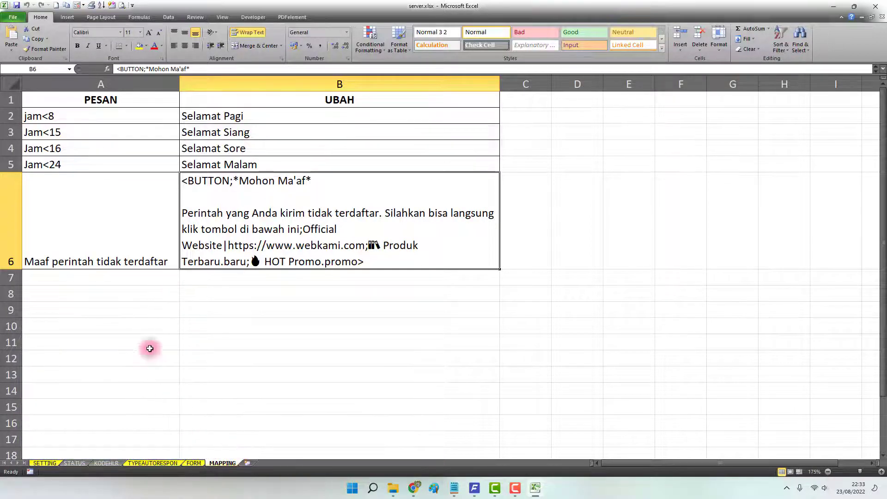
left_click(82, 281)
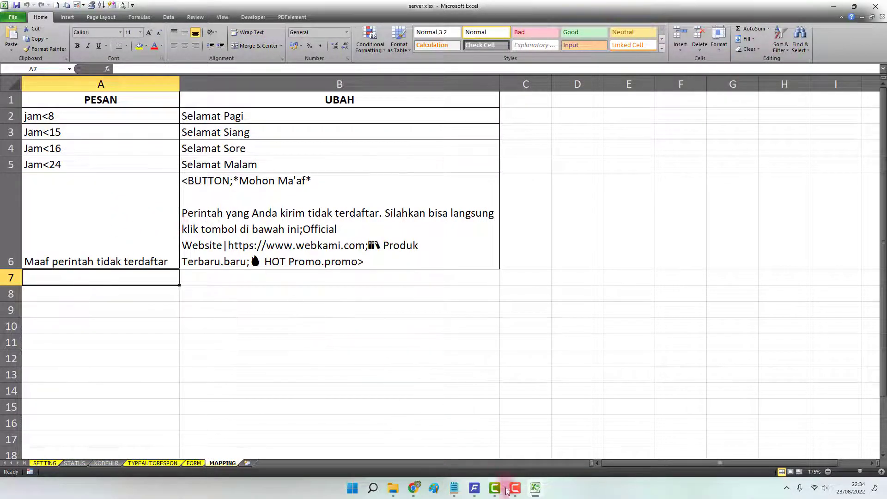
Copy the missed-call sentence "Maaf server hanya menerima pesan teks" from the mapping notes into PESAN cell A7
left_click(455, 491)
left_click(628, 411)
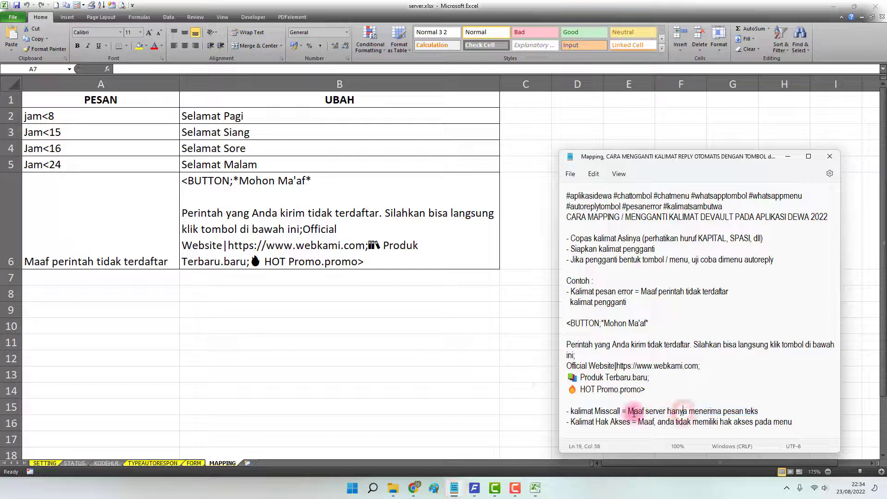
left_click_drag(628, 411, 771, 414)
key("ctrl+c")
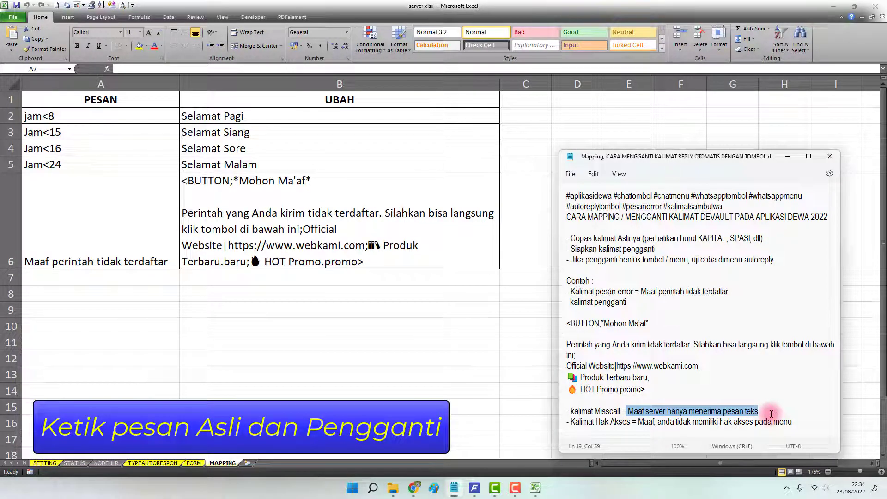
left_click(104, 278)
double_click(103, 277)
key("ctrl+v")
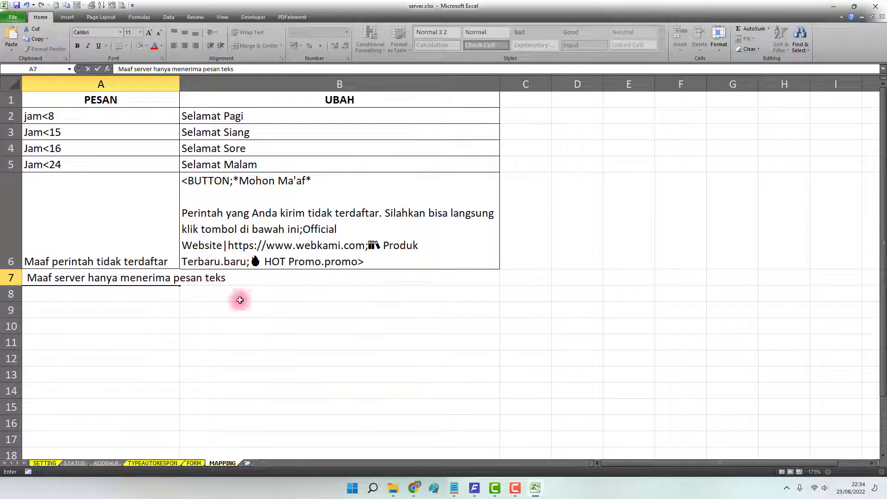
Fill B7 with B6's button reply reworded to "Nomor ini tidak melayani panggilan", and remove the leading space in A7
left_click(223, 277)
left_click(230, 245)
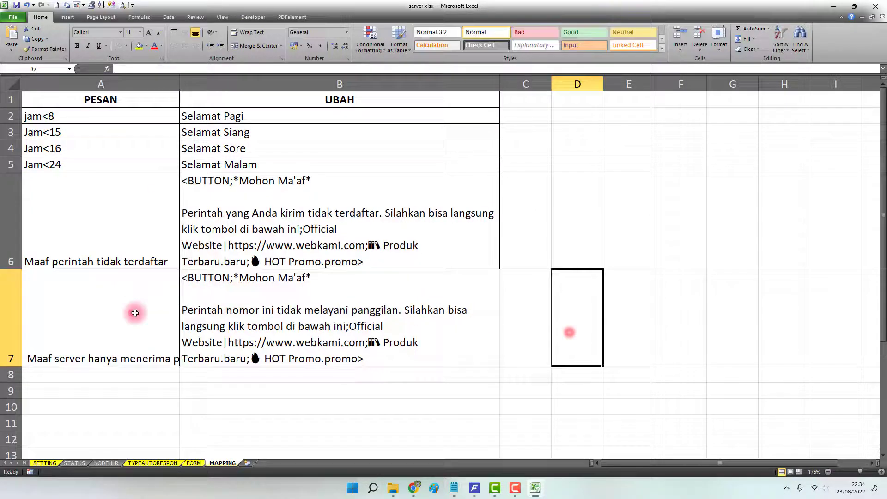
double_click(119, 327)
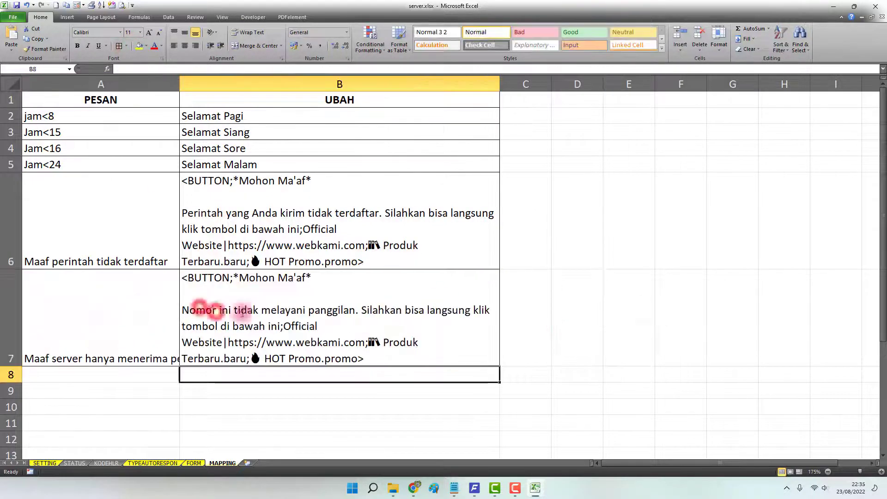
left_click(337, 406)
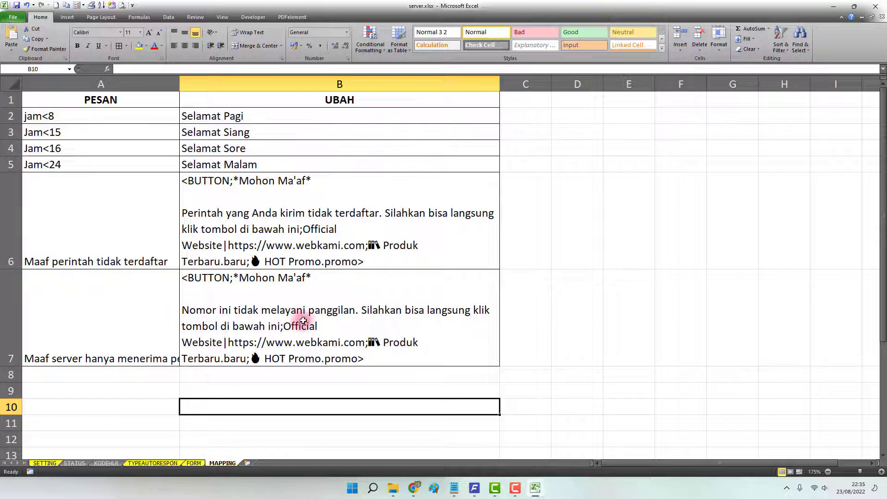
Check the new missed-call mapping in row 7, then save and close server.xlsx
left_click(622, 317)
left_click(420, 310)
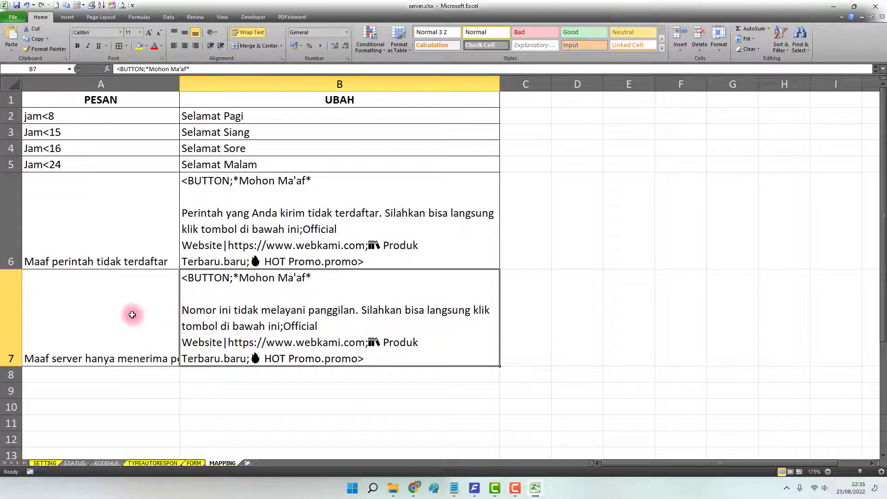
left_click_drag(134, 315, 203, 314)
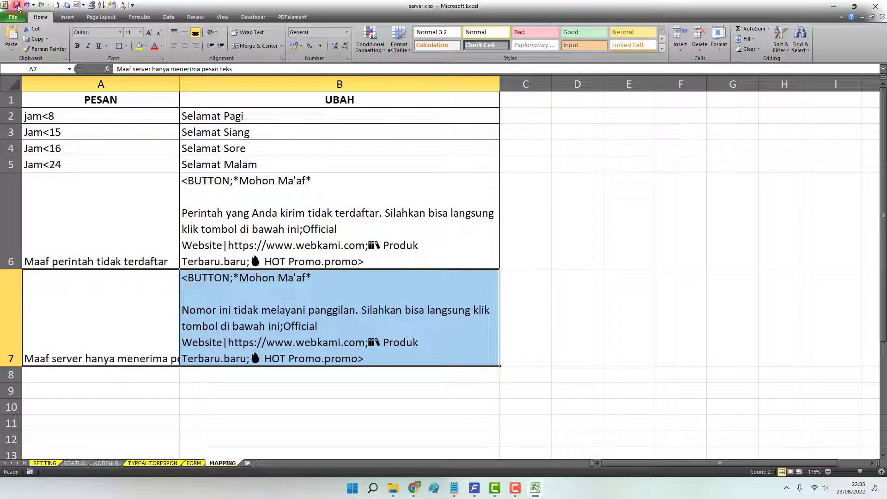
left_click(875, 6)
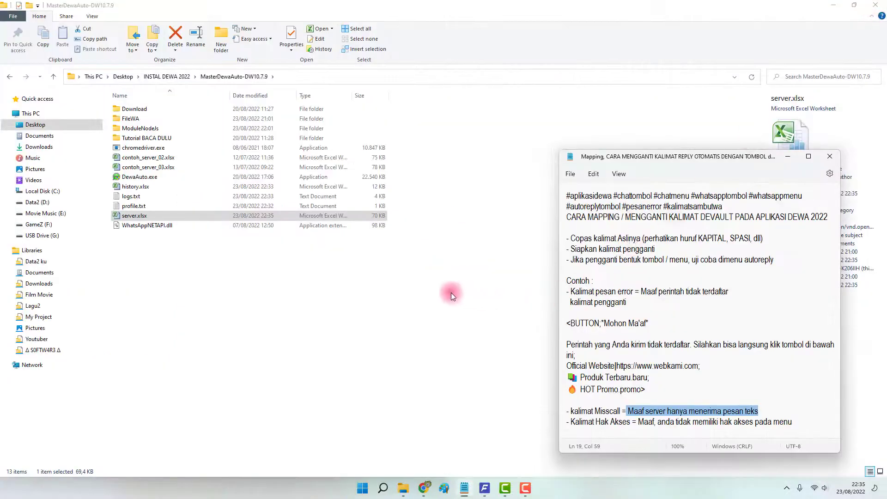
Launch DewaAuto.exe and arrange its window side by side with the WhatsApp browser window
left_click(446, 291)
left_click(147, 178)
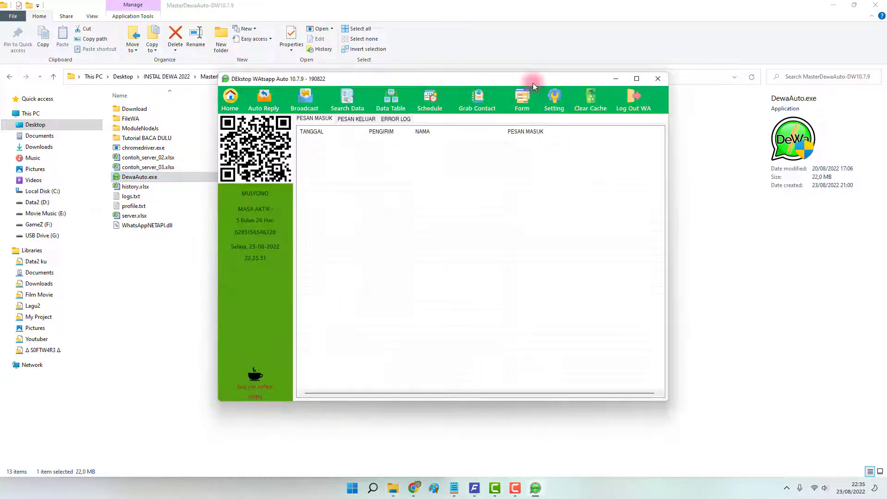
left_click_drag(533, 82, 886, 97)
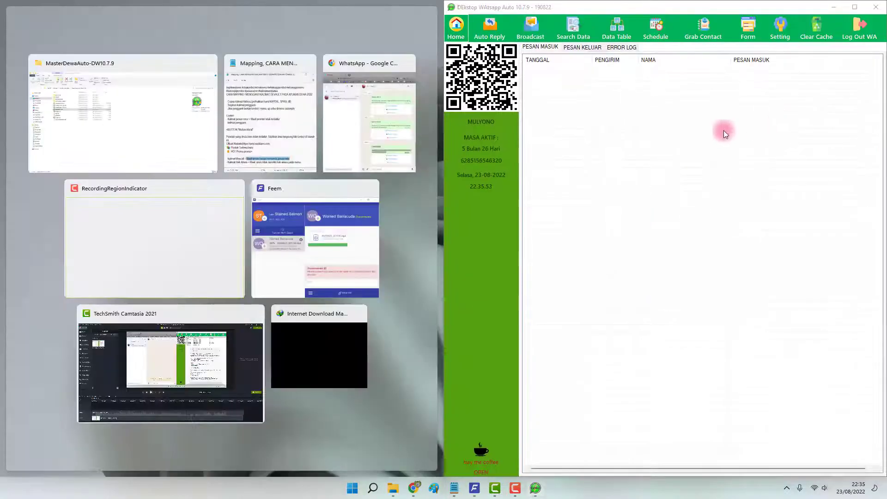
left_click(355, 132)
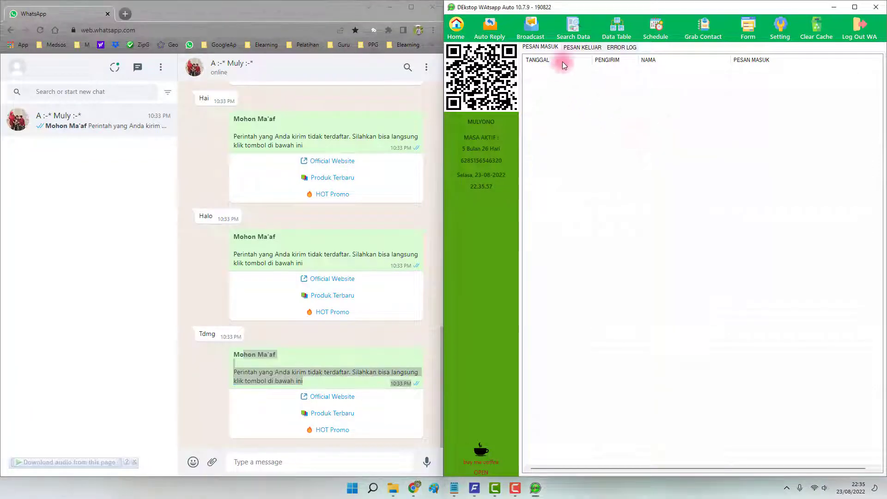
Display the mapping table in the auto-reply application's data tables and select the missed-call sentence row
left_click(615, 32)
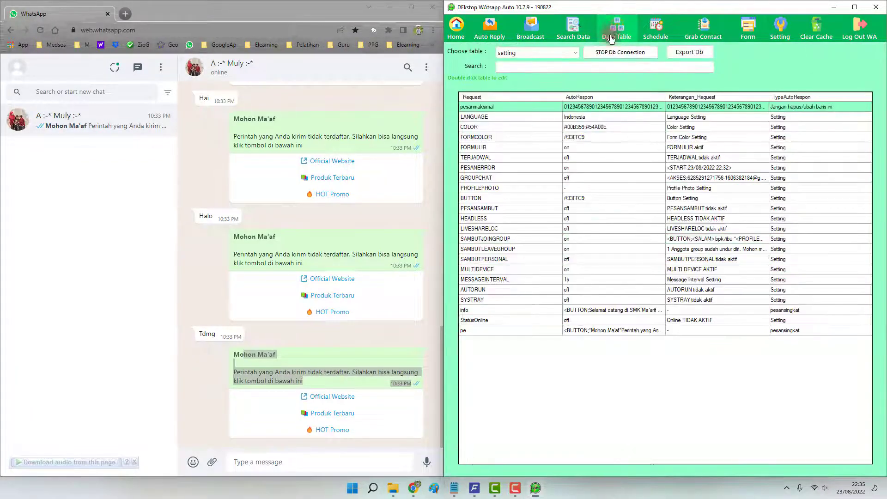
left_click(567, 52)
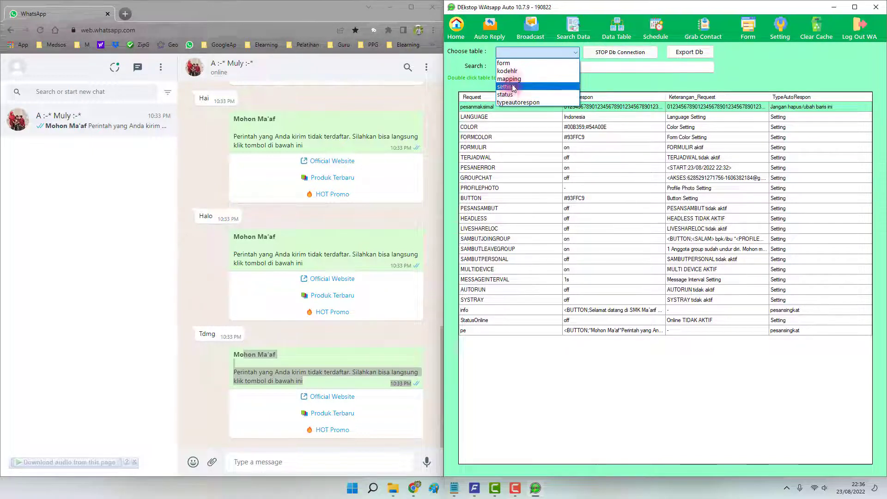
left_click(513, 80)
left_click(501, 160)
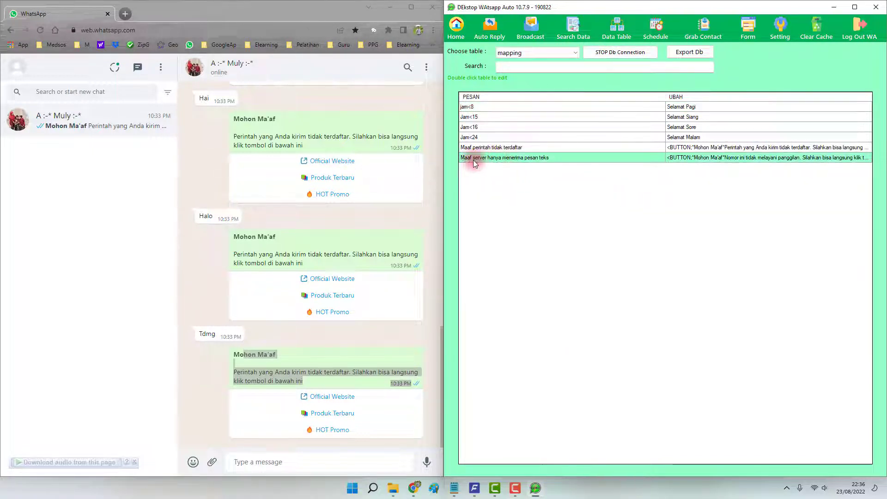
Find the earlier missed voice call in the WhatsApp chat and highlight its default automatic reply
left_click(426, 223)
scroll(426, 223, "up", 10)
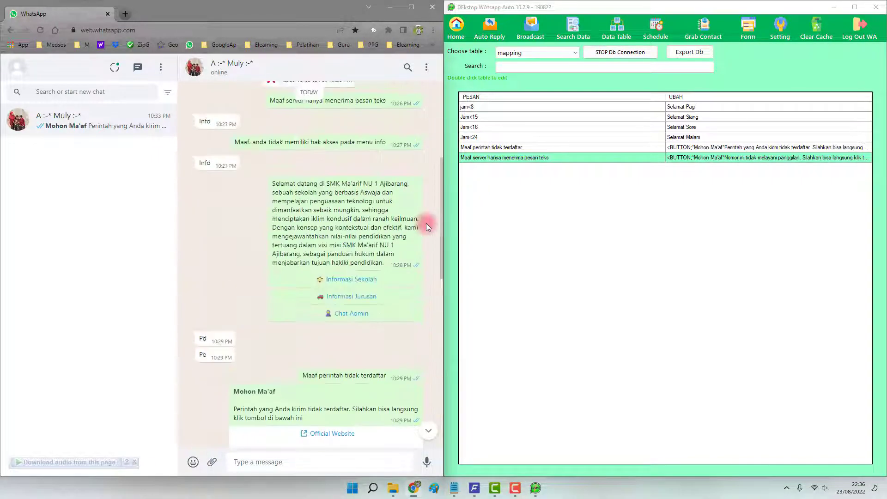
scroll(328, 139, "up", 3)
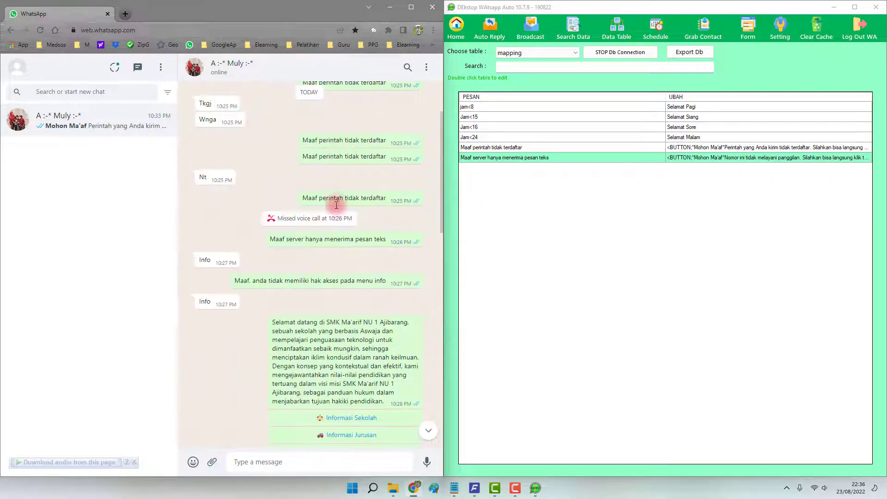
left_click_drag(277, 218, 336, 218)
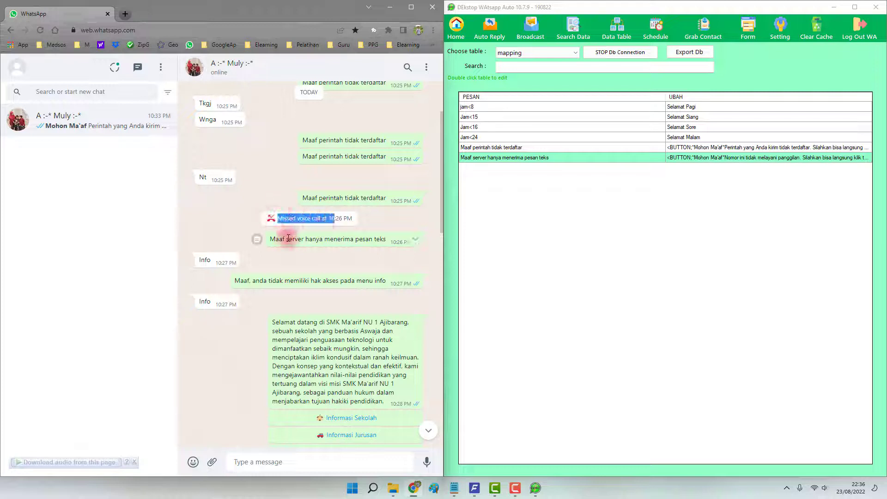
left_click_drag(270, 238, 385, 240)
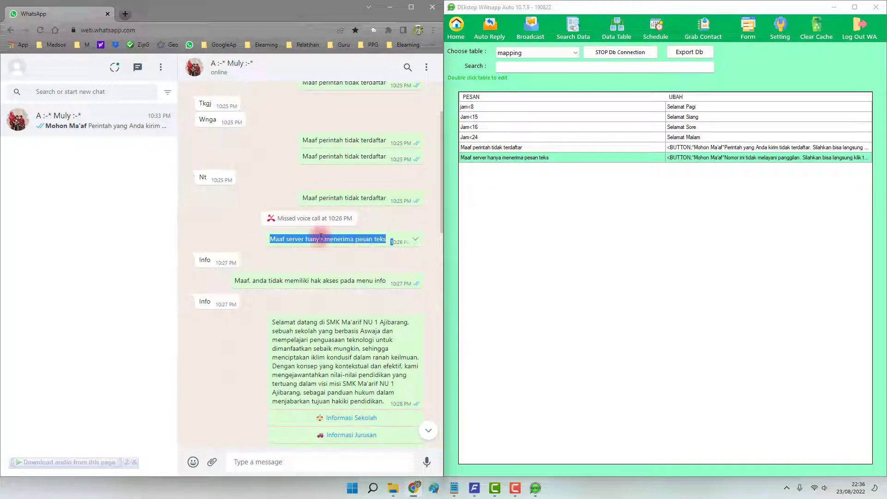
left_click(285, 237)
left_click_drag(269, 238, 386, 240)
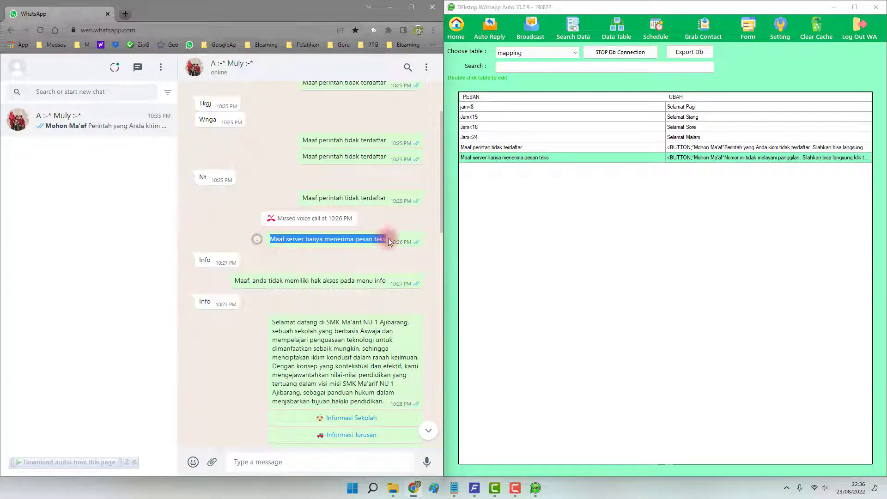
Check the missed-call row in the mapping table and highlight the newest missed voice call in the chat
double_click(587, 157)
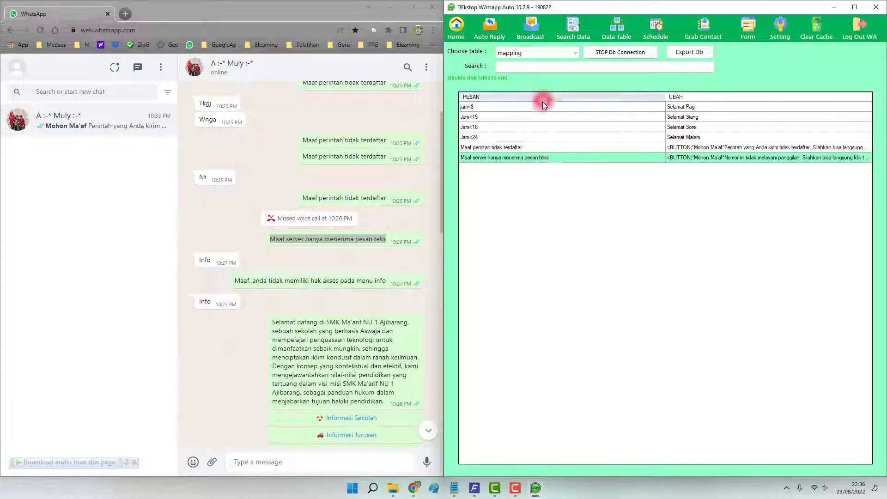
left_click(549, 157)
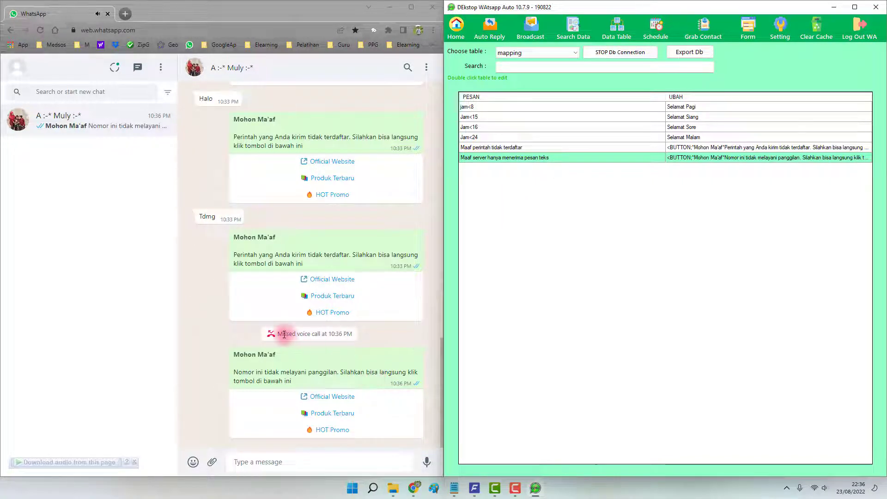
left_click_drag(278, 333, 352, 337)
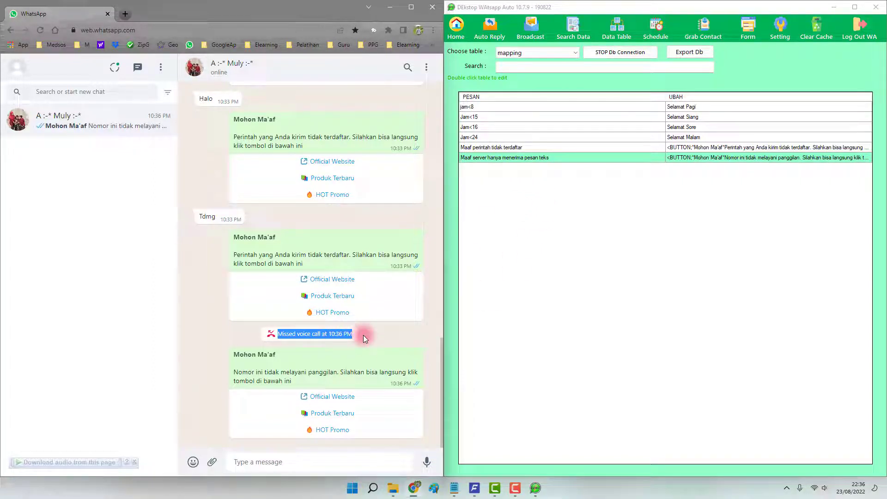
Review the missed-call entry's full UBAH text, close it without saving, and widen the UBAH column of the mapping table
double_click(680, 157)
triple_click(554, 147)
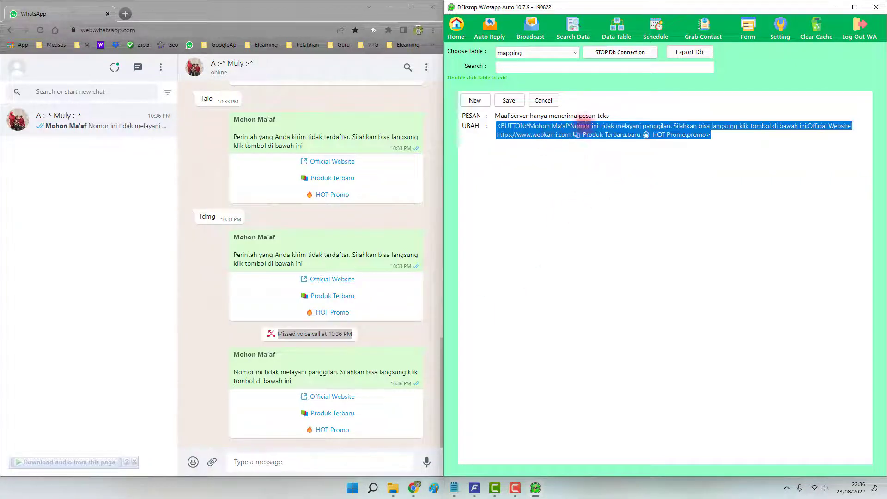
left_click(543, 100)
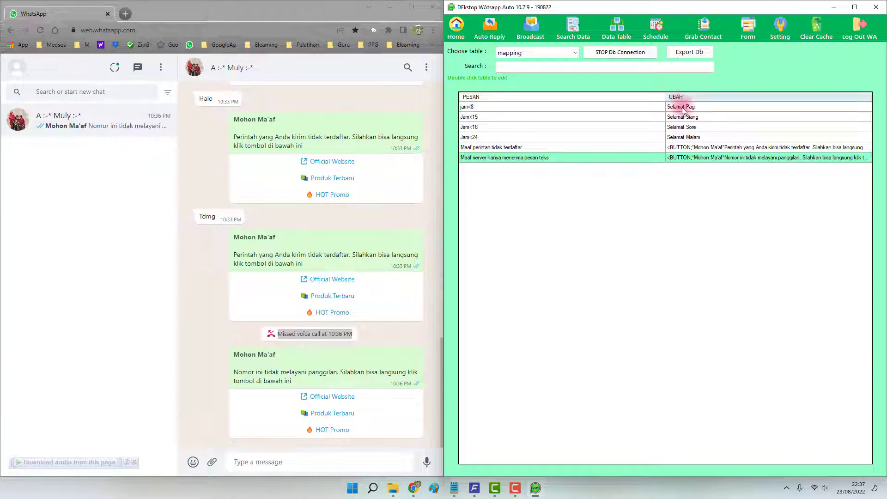
left_click_drag(665, 96, 582, 97)
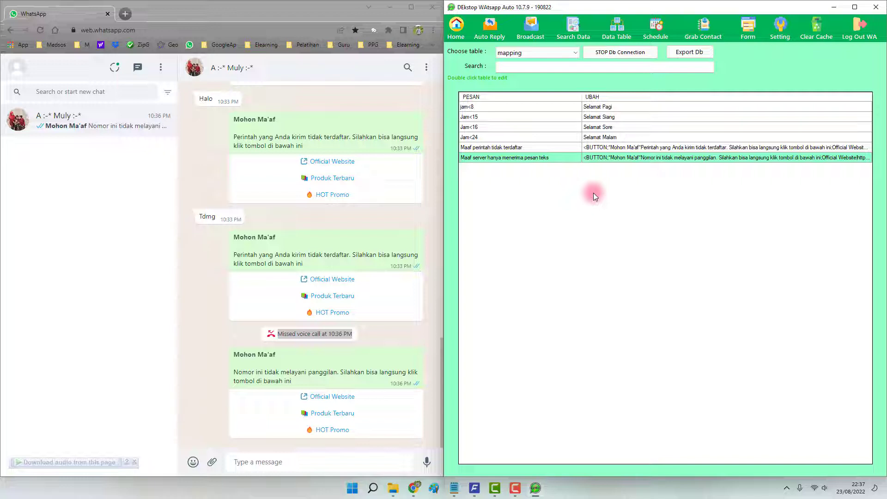